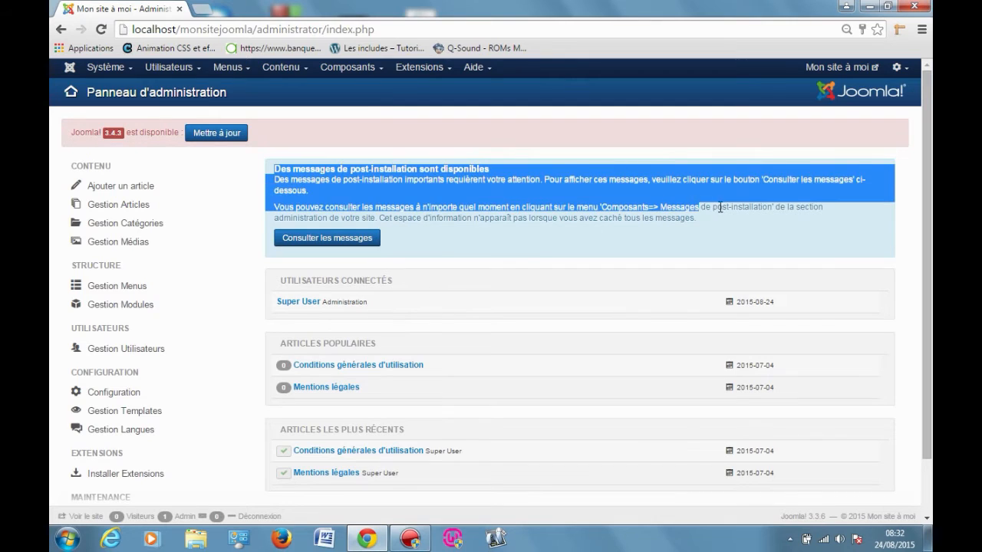
click(721, 230)
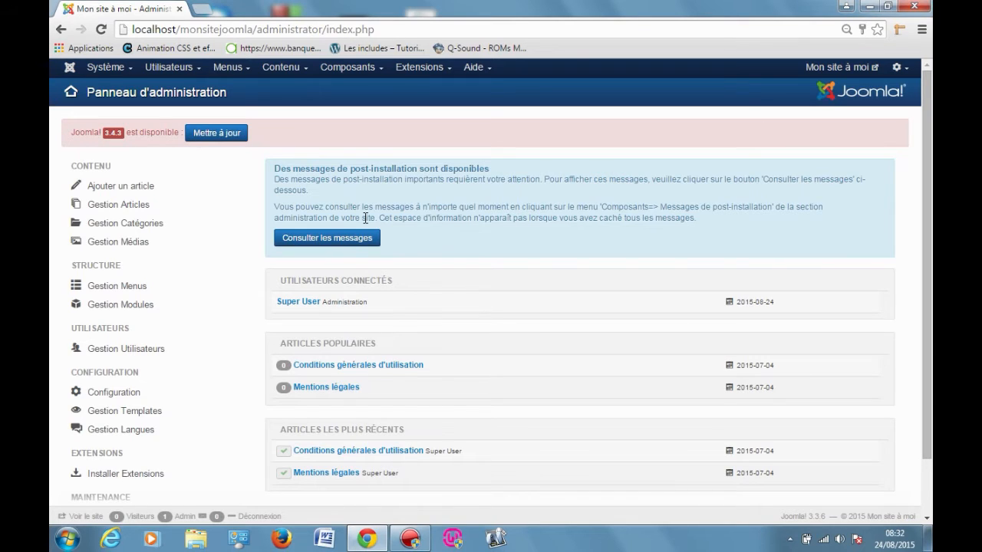
click(289, 72)
mouse_move(299, 93)
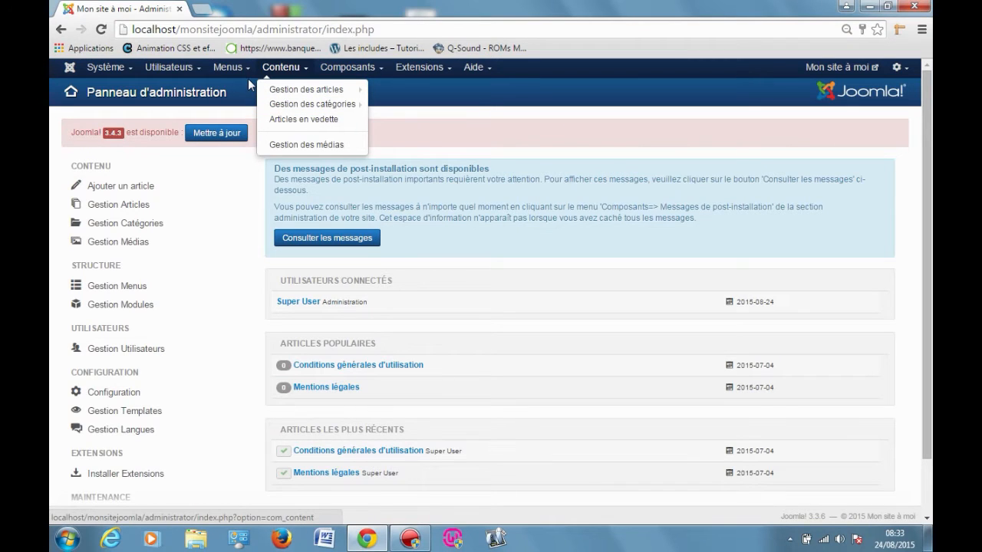
click(227, 69)
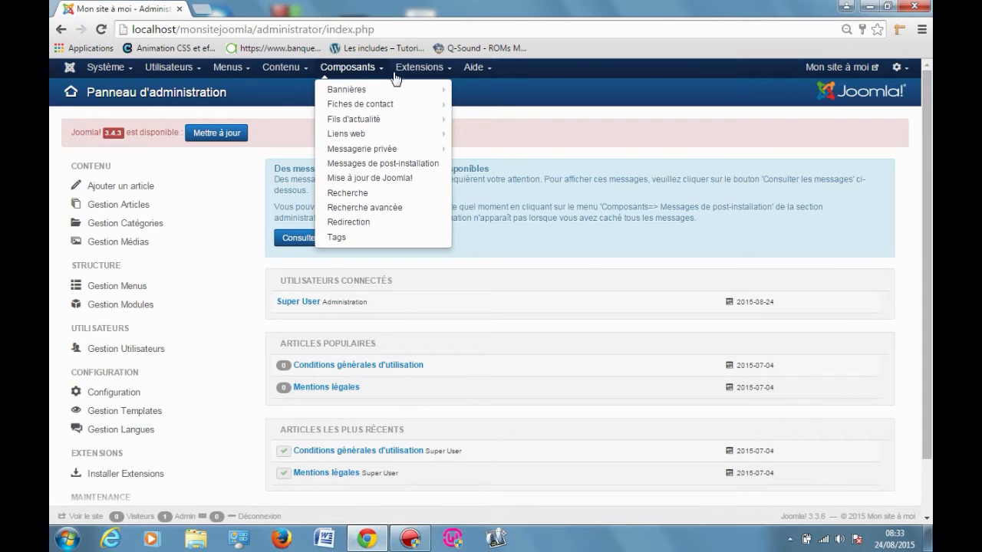
mouse_move(420, 69)
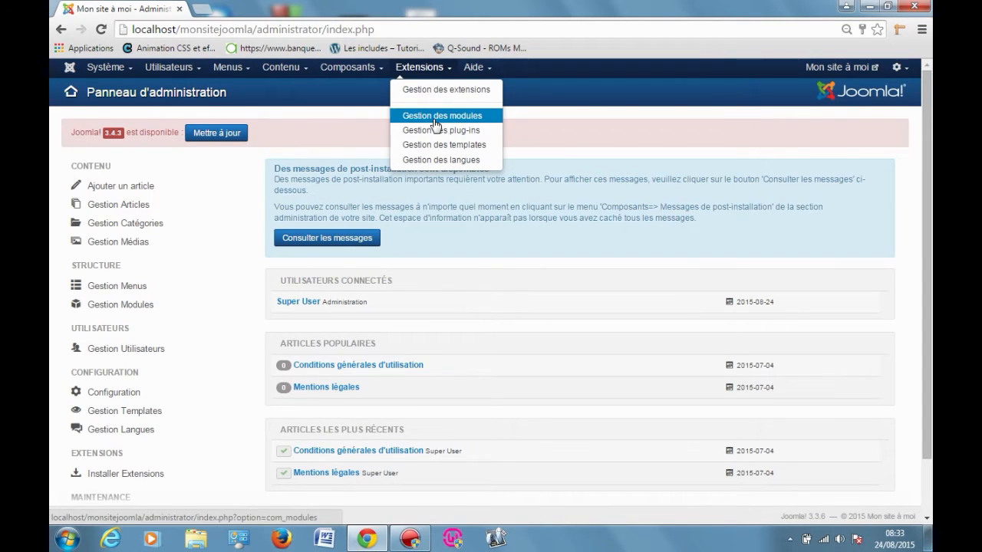
mouse_move(363, 76)
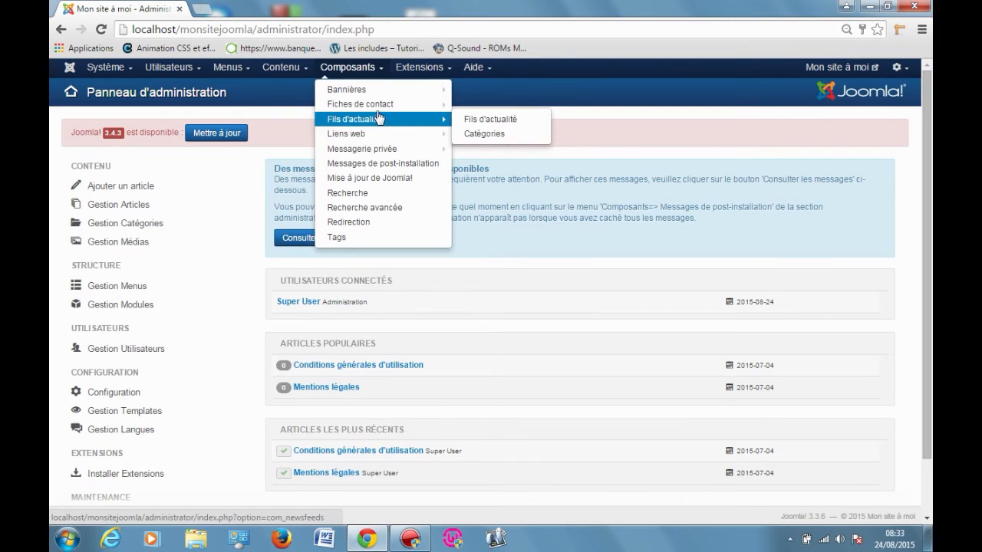
mouse_move(381, 108)
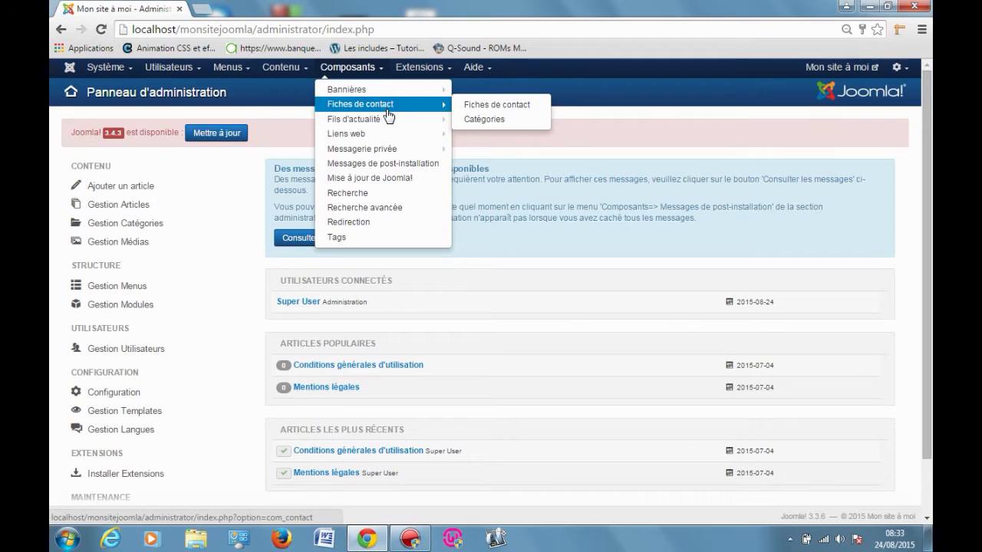
click(357, 70)
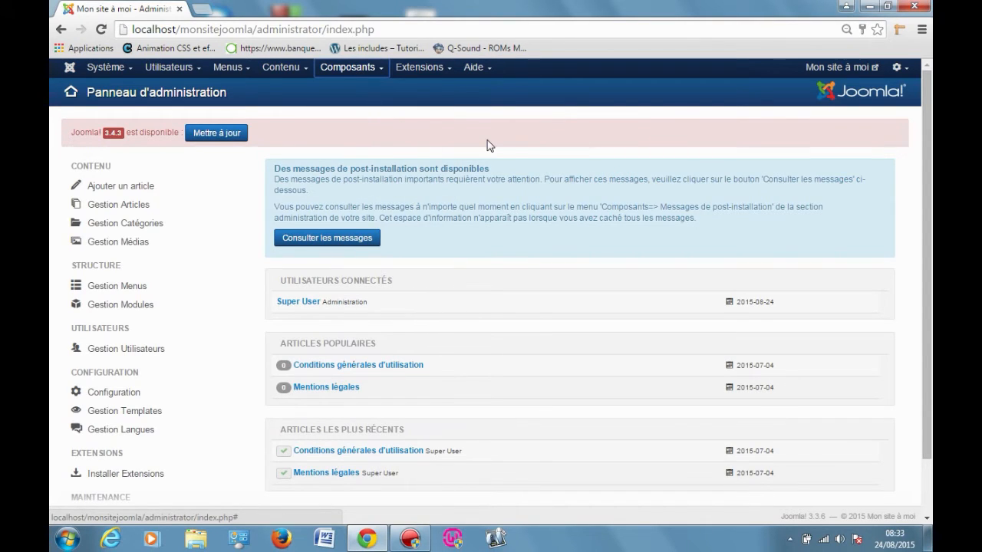
click(420, 115)
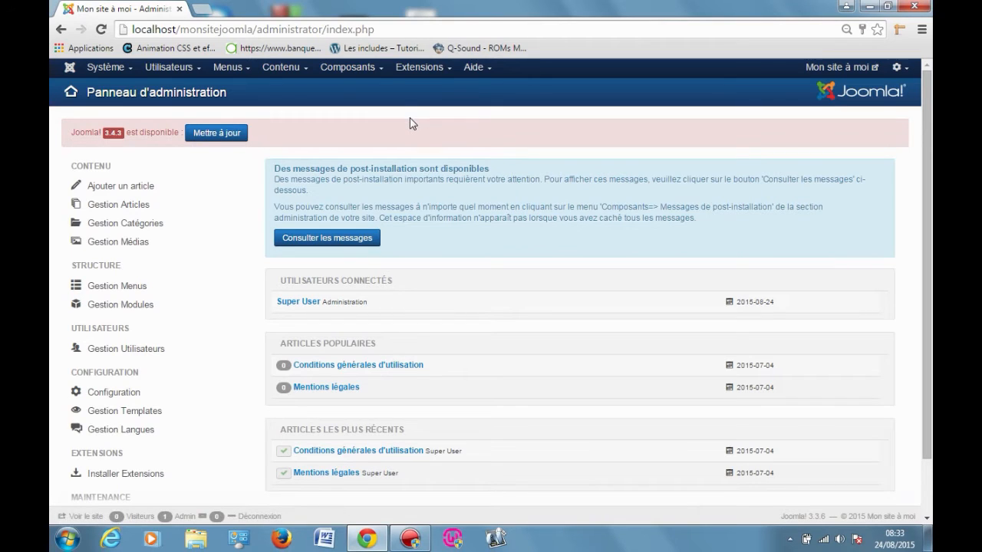
- Open the article category management page and dismiss the antivirus update notification
click(282, 68)
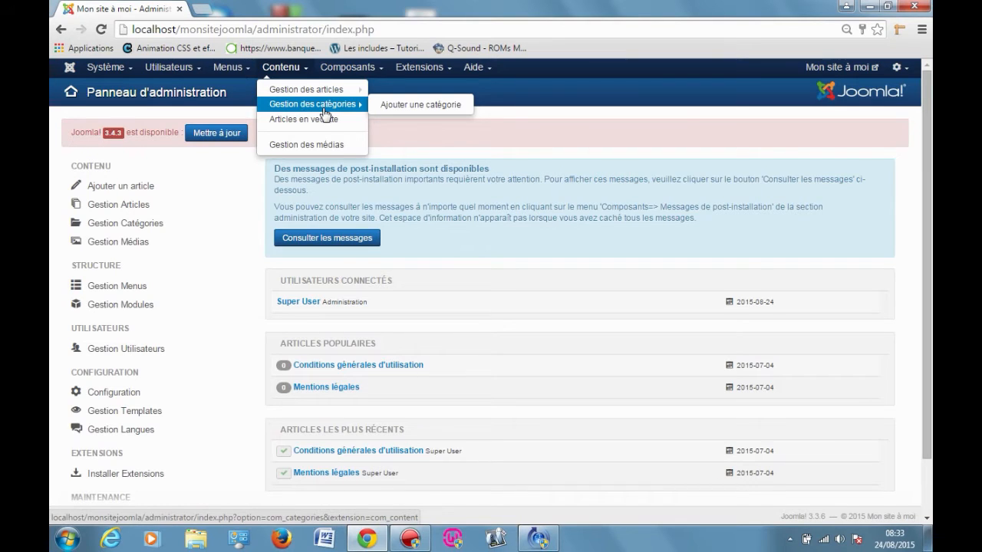
click(326, 114)
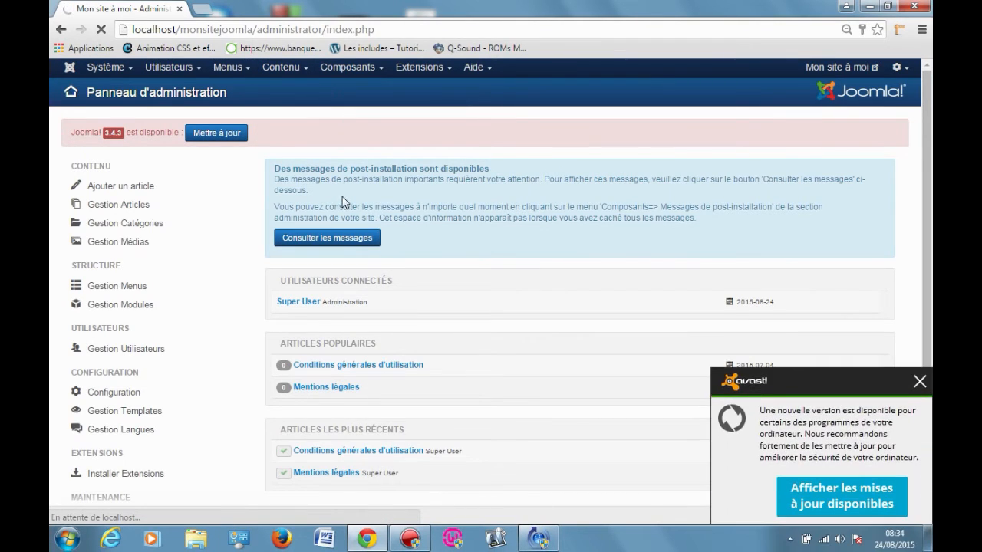
click(920, 381)
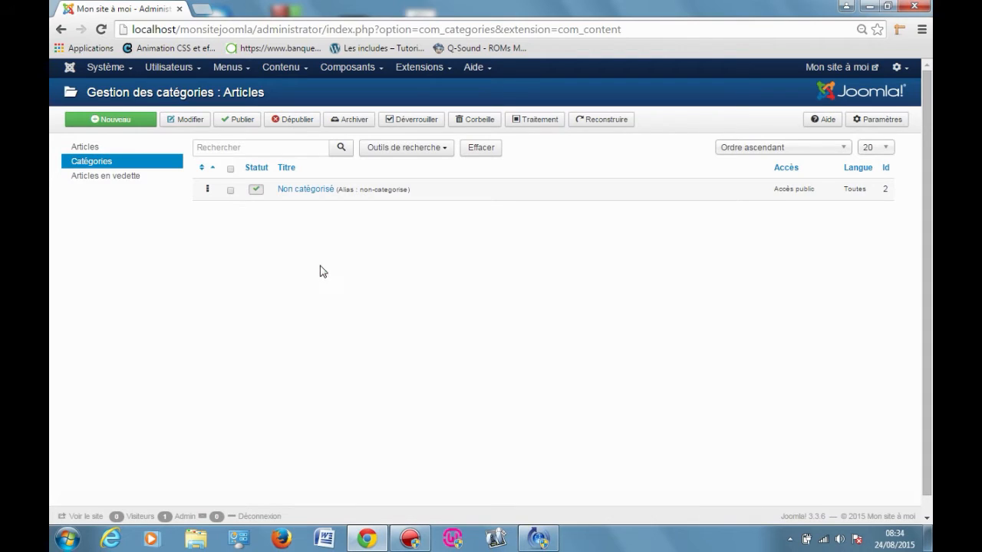
- Create a published article category titled Actualités with no parent, look over its publication options, and save and close it
click(126, 124)
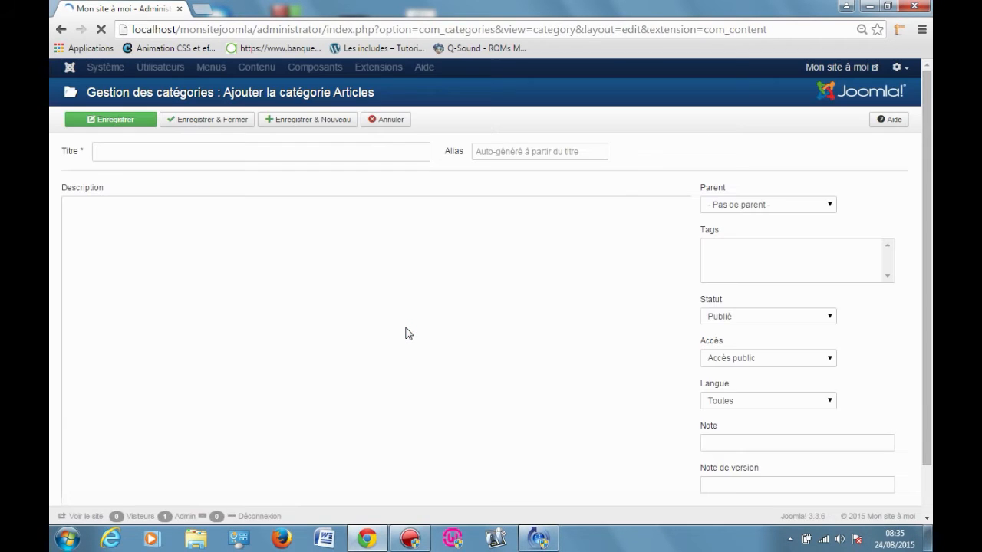
click(121, 152)
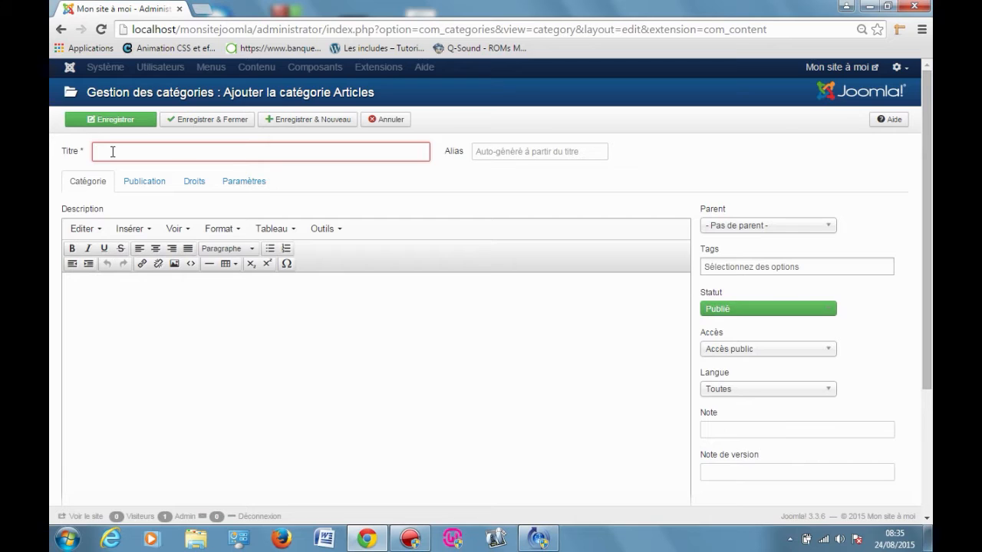
text(A)
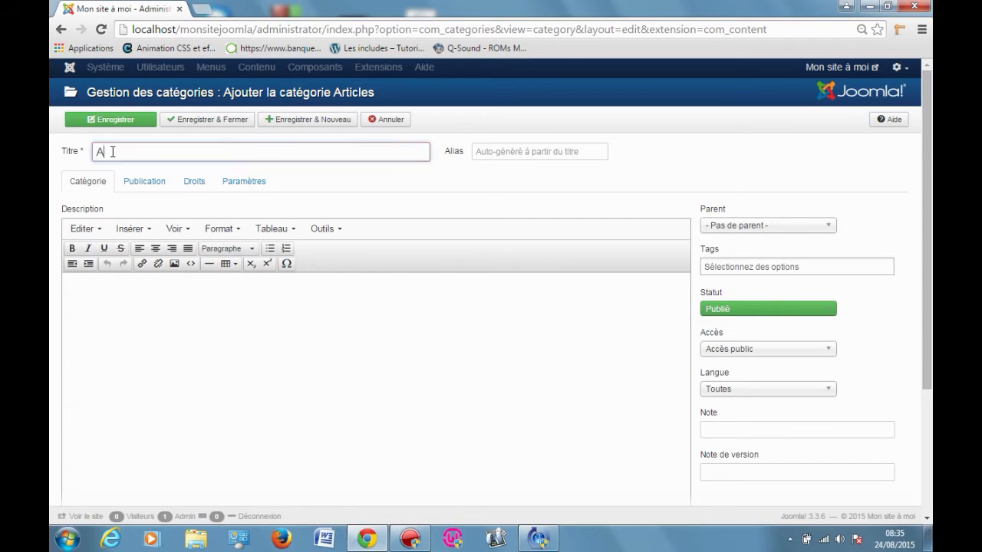
text(ctualités)
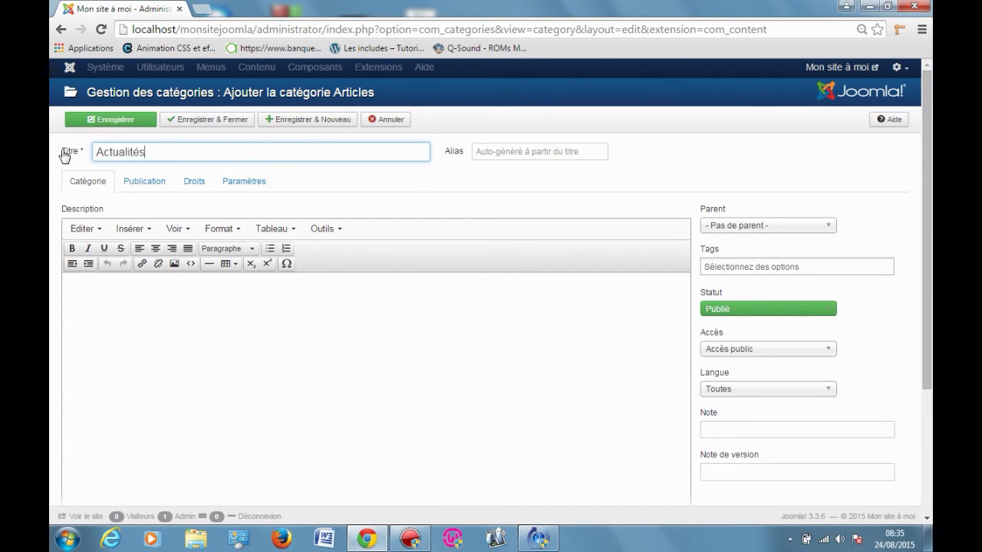
click(113, 335)
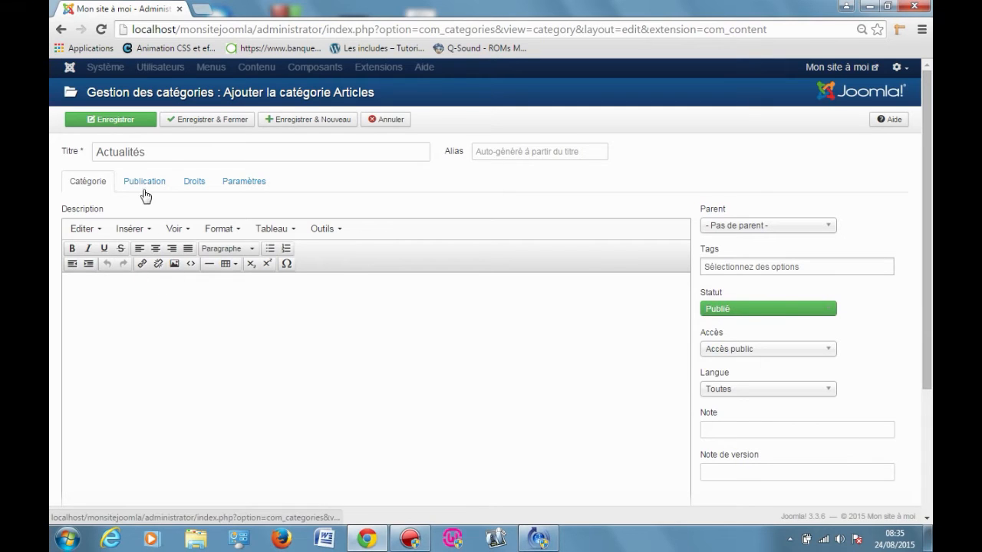
scroll(475, 347, down, 3)
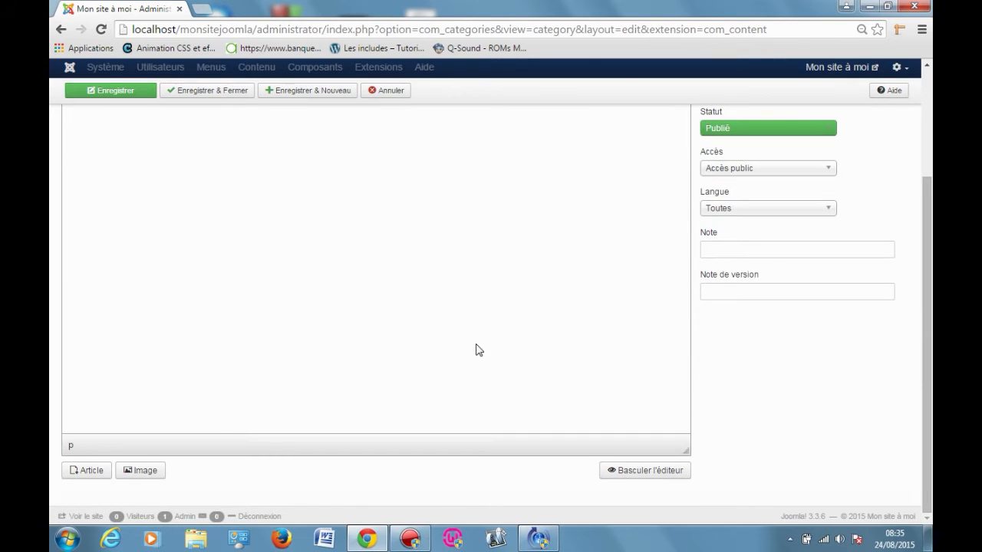
scroll(482, 351, up, 3)
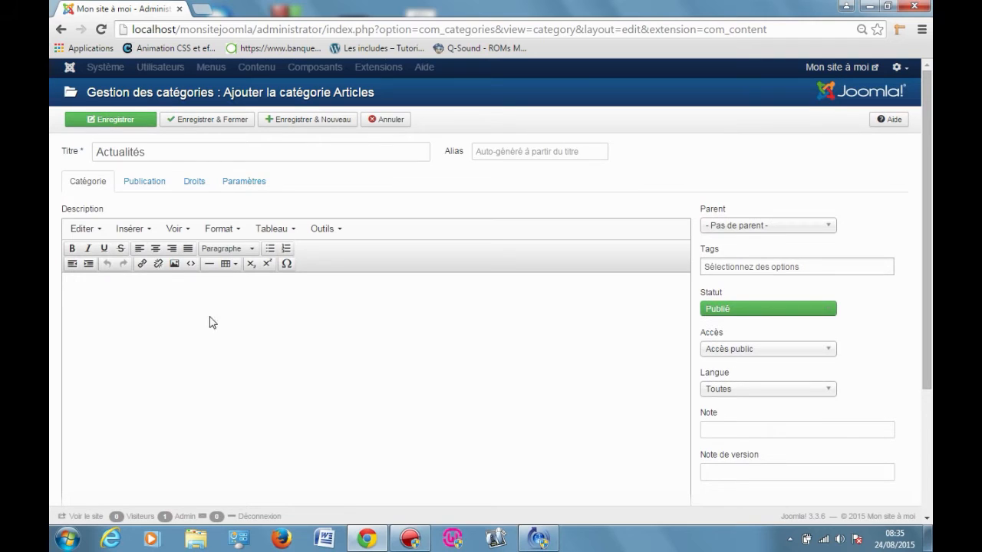
click(153, 188)
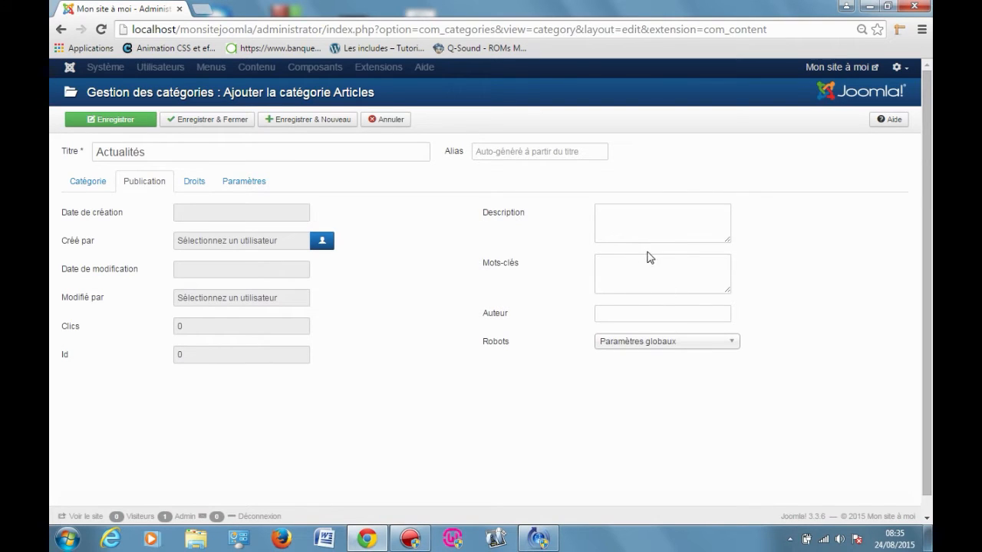
click(90, 188)
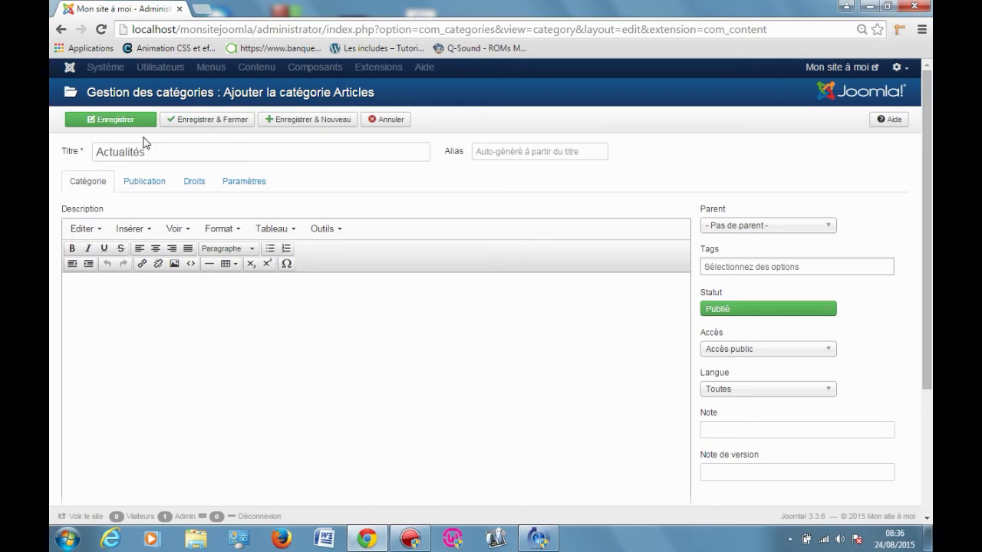
click(178, 122)
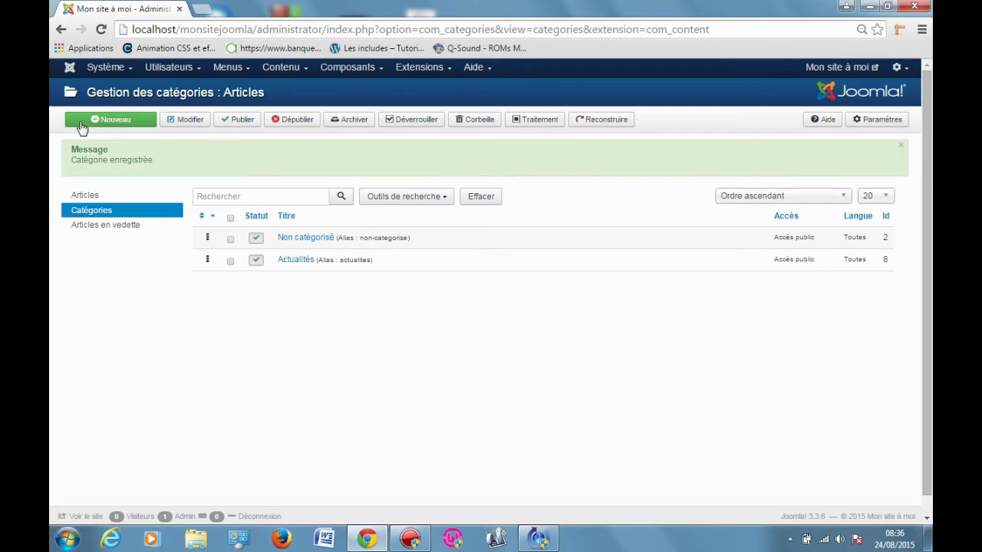
- Create an article category titled Sport with Actualités as its parent, and save and close it
click(112, 123)
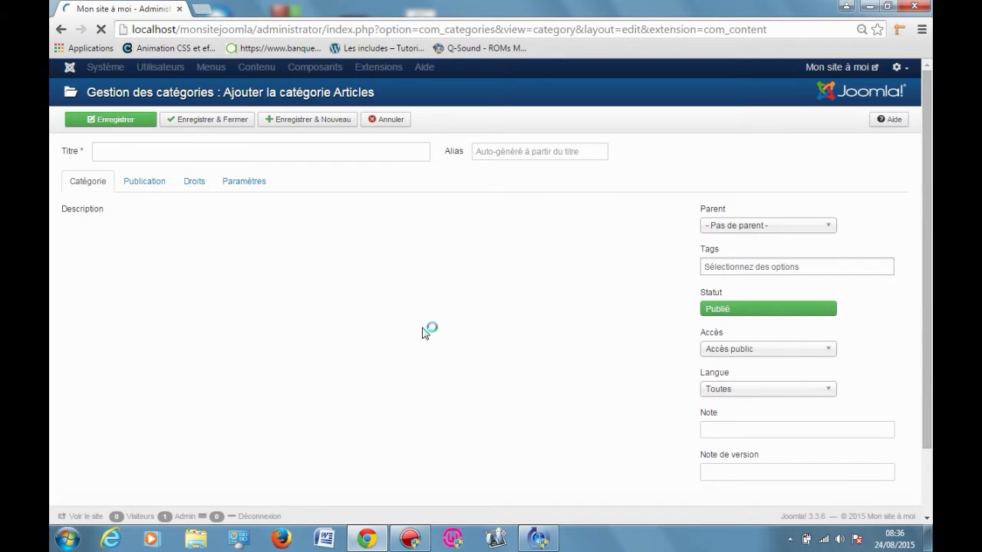
click(151, 150)
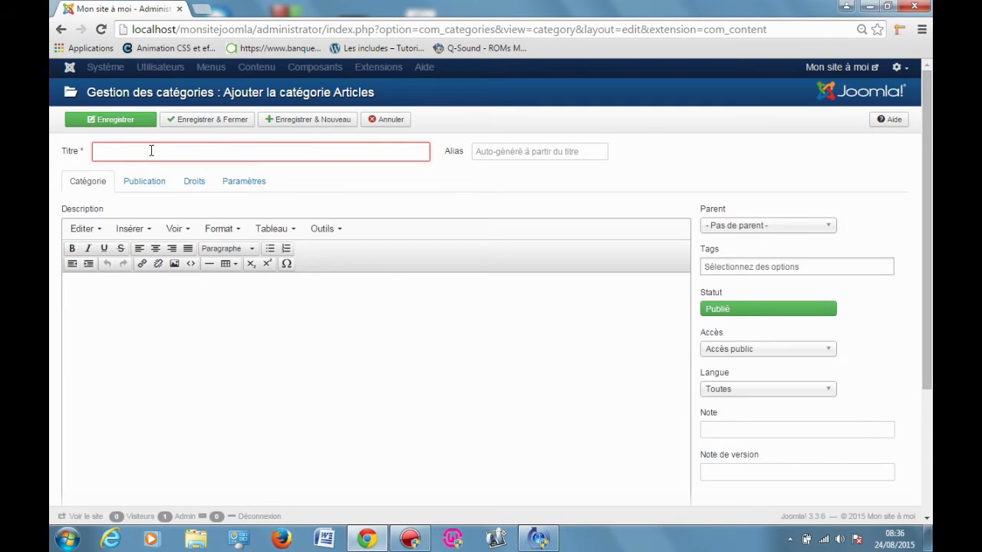
text(Sport)
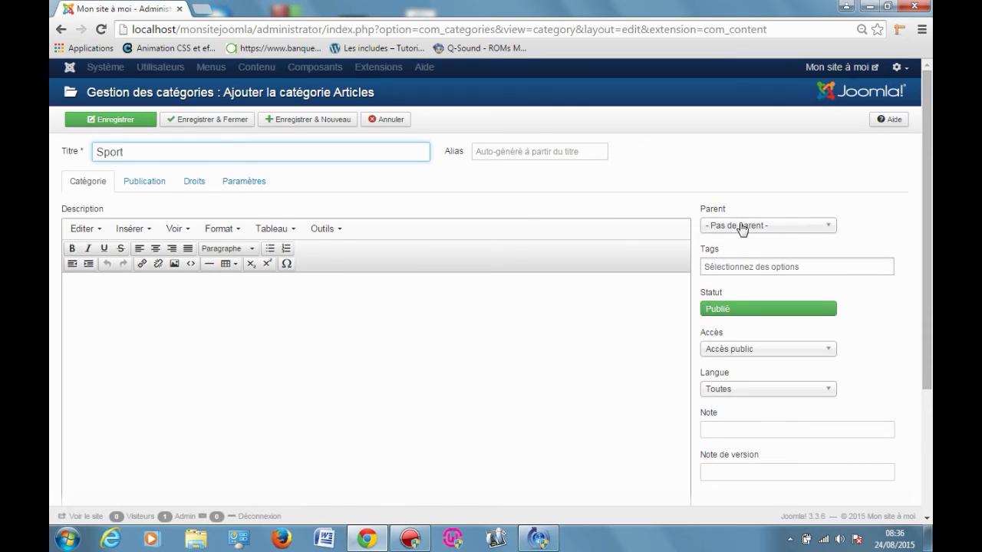
click(781, 227)
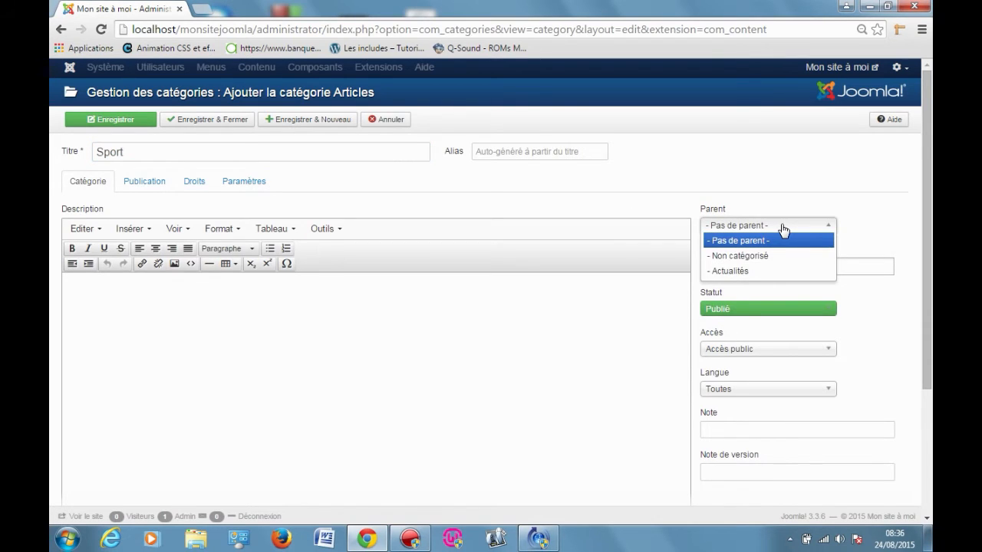
click(727, 272)
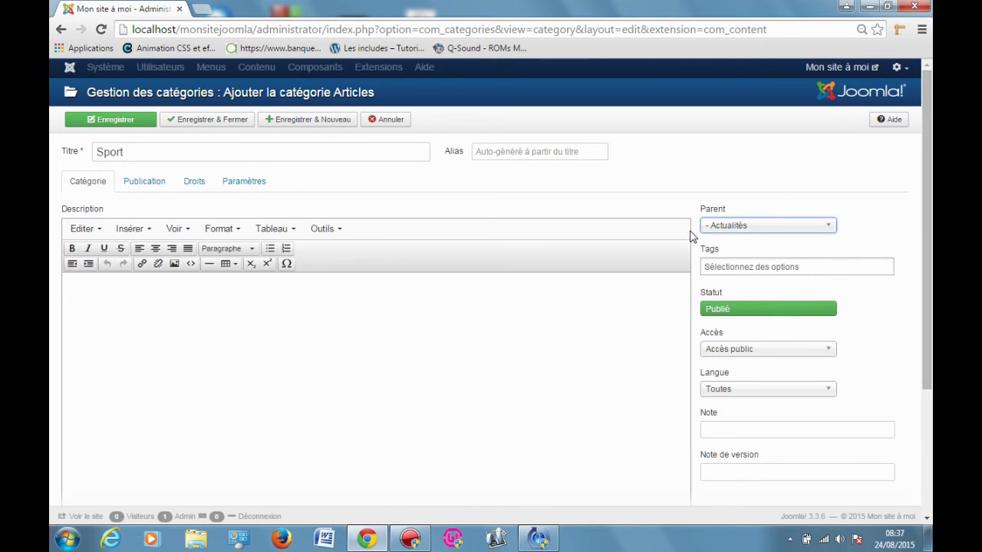
click(211, 124)
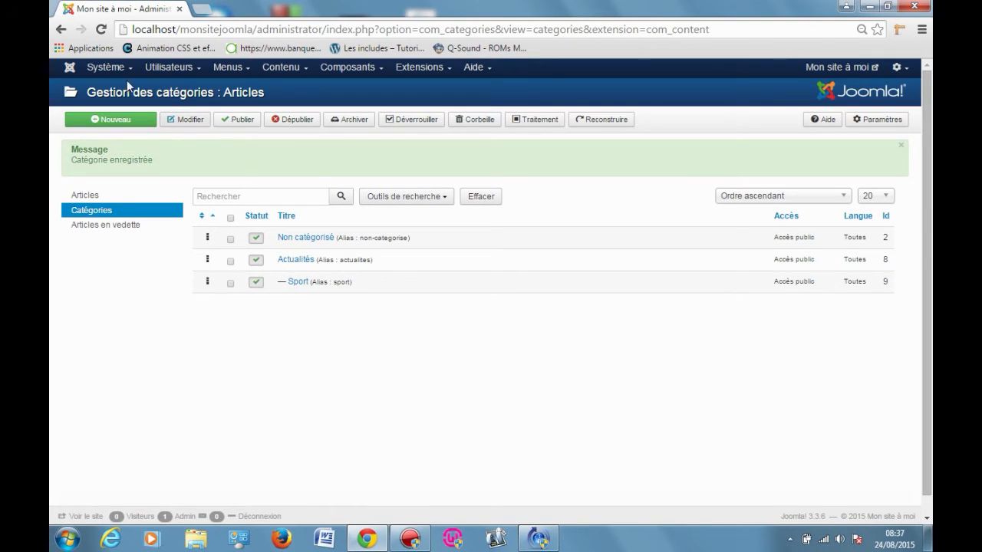
- Create an article category titled Culture under the parent Actualités, saving it and opening another blank category form
click(115, 120)
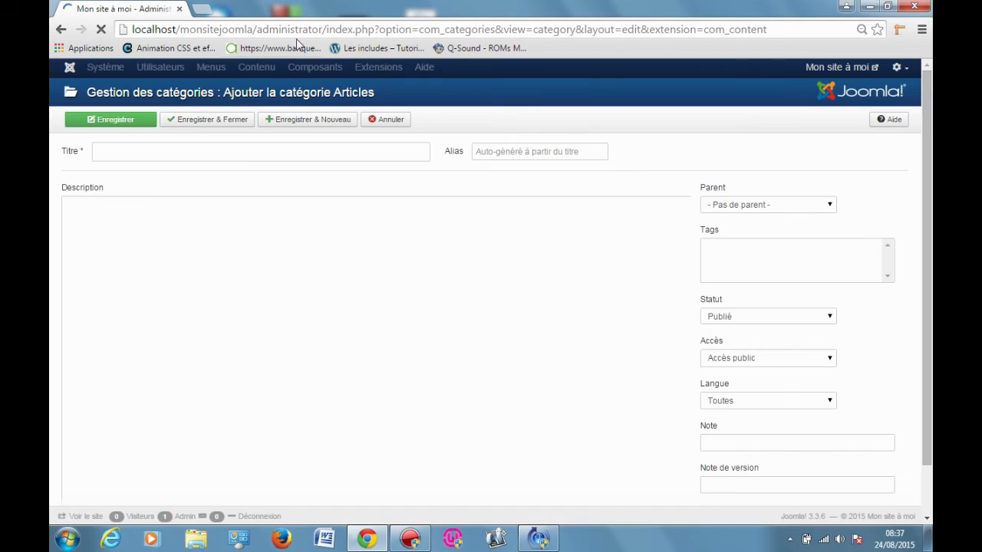
click(171, 149)
text(Culture)
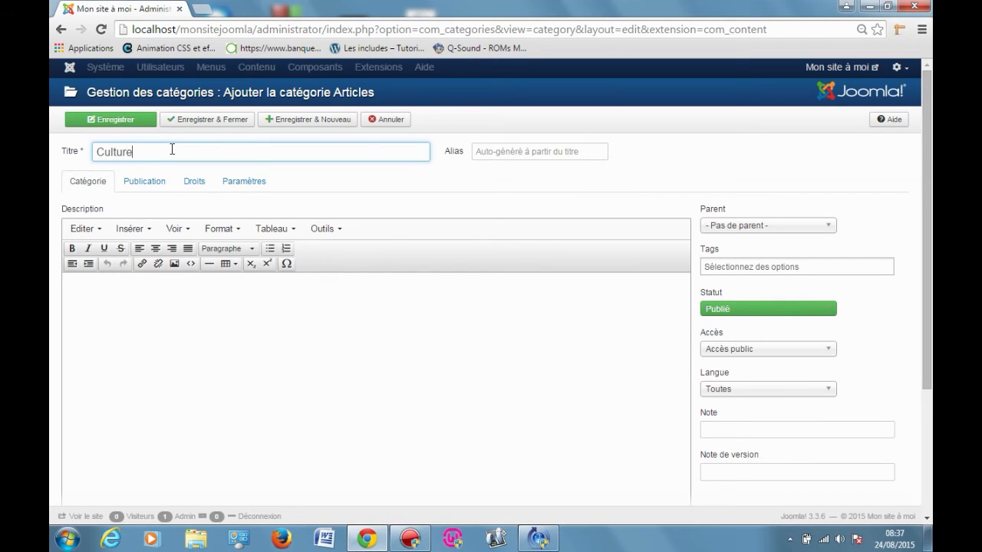
click(777, 227)
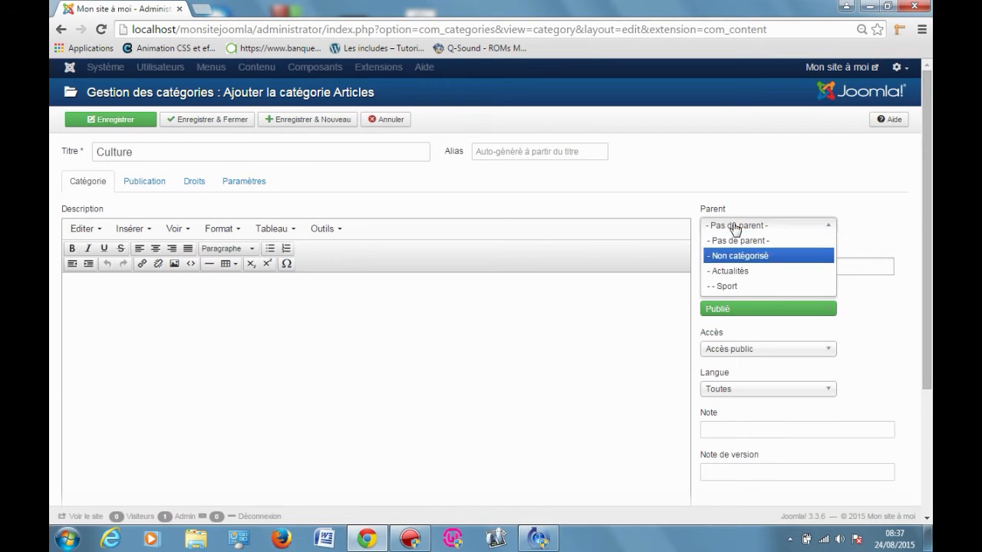
click(737, 271)
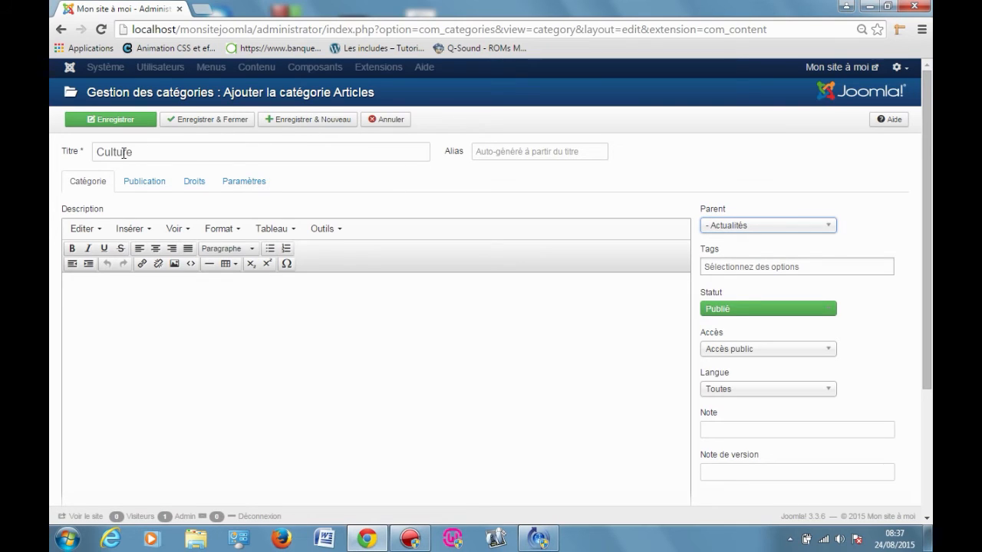
click(283, 123)
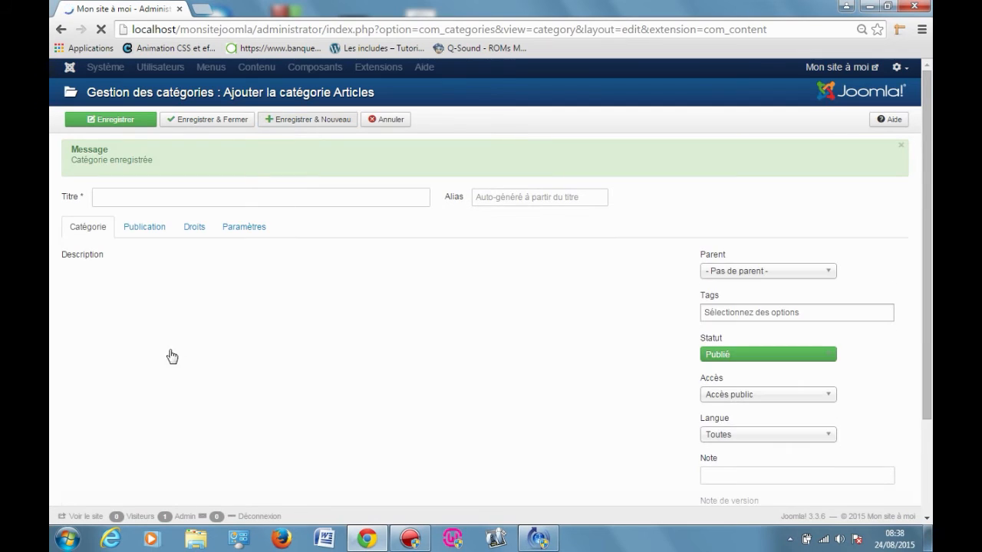
- Create an article category titled Economie with Actualités as its parent, and save and close it
click(144, 198)
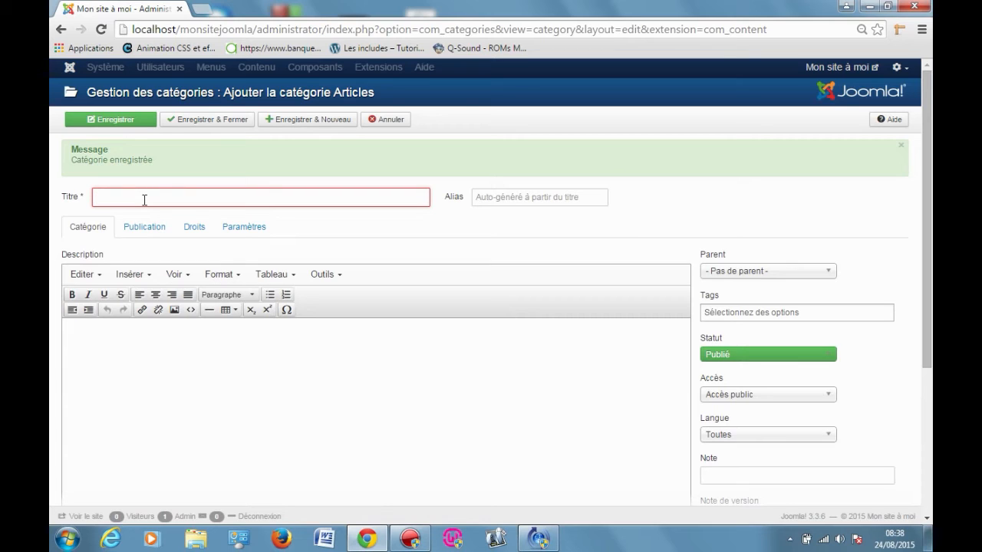
text(Economie)
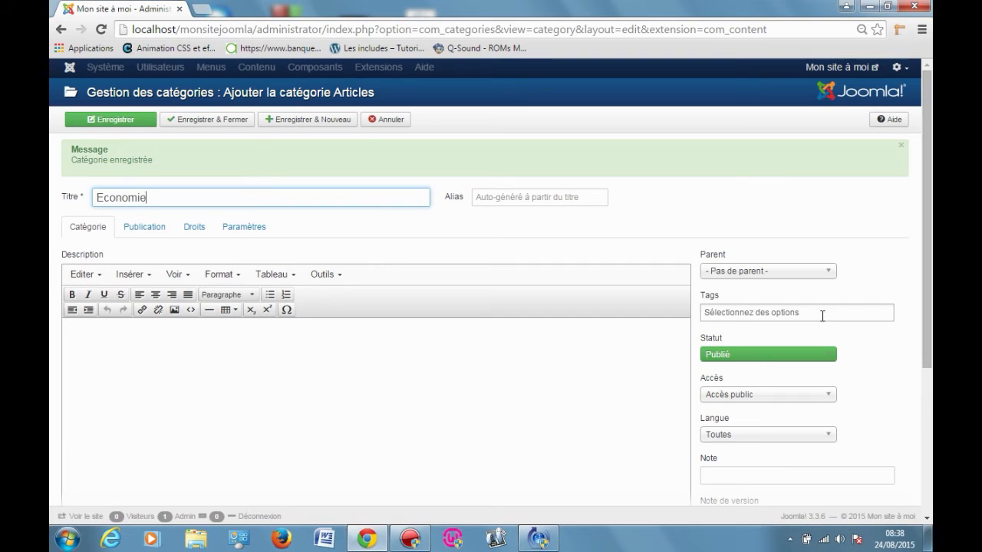
click(767, 272)
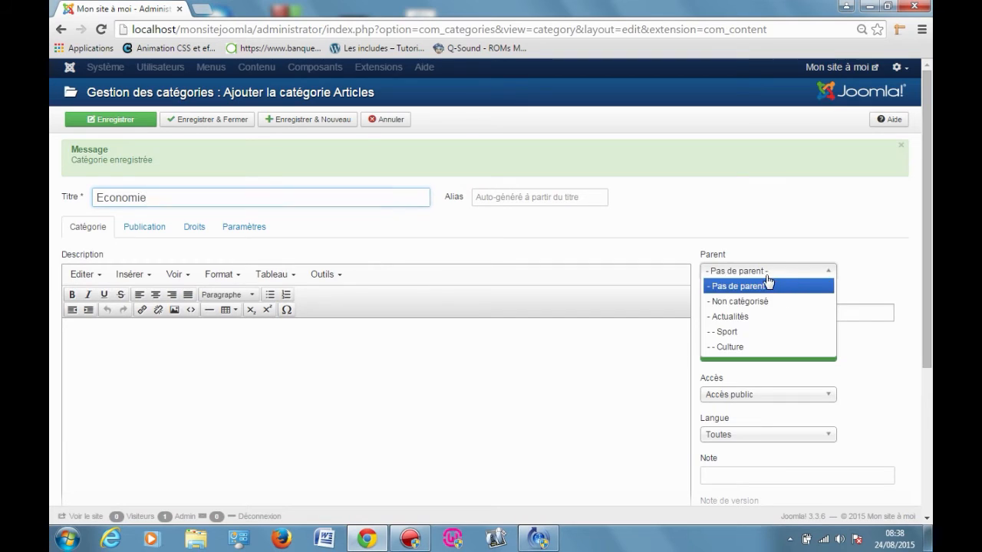
click(726, 317)
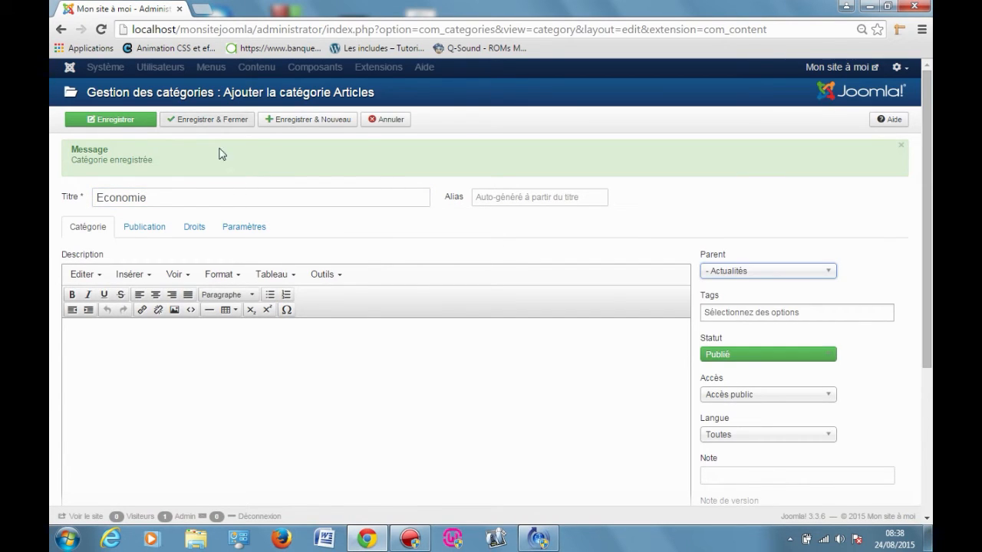
click(218, 121)
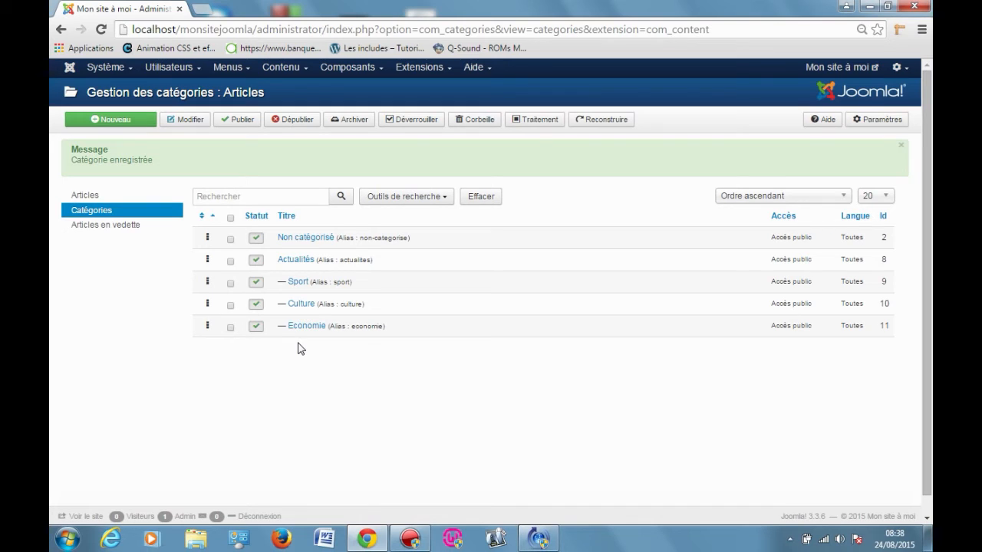
- Go to the article management page and start a new article
click(287, 73)
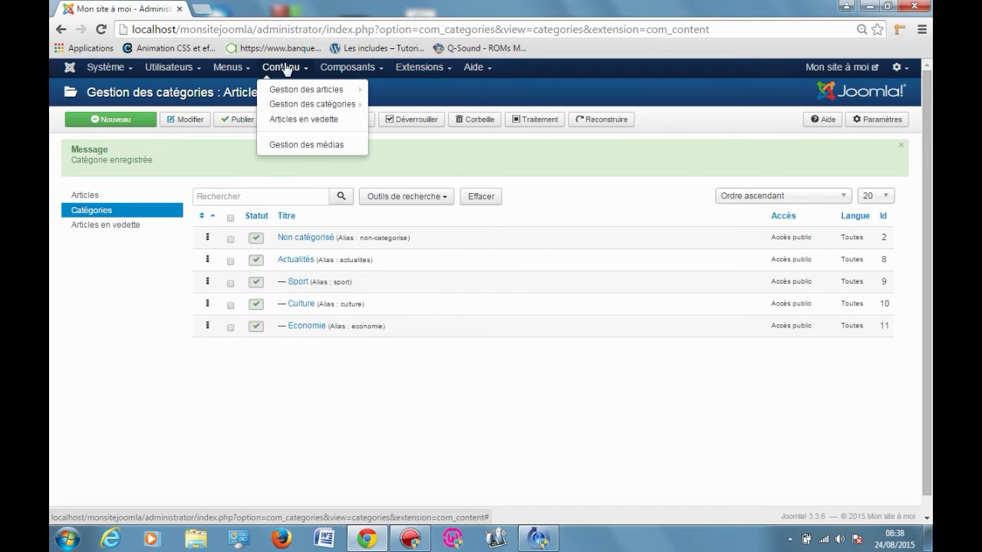
mouse_move(288, 90)
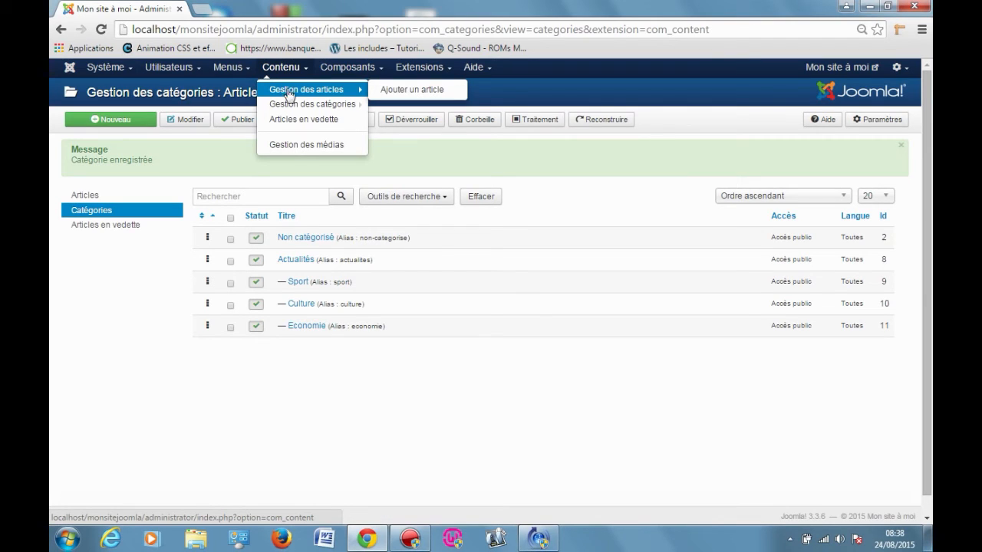
click(301, 92)
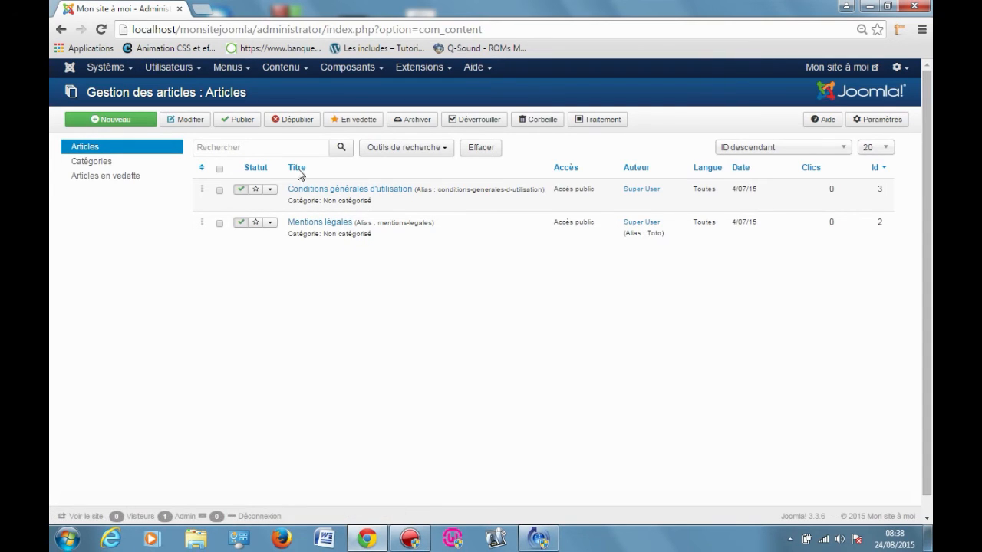
click(127, 125)
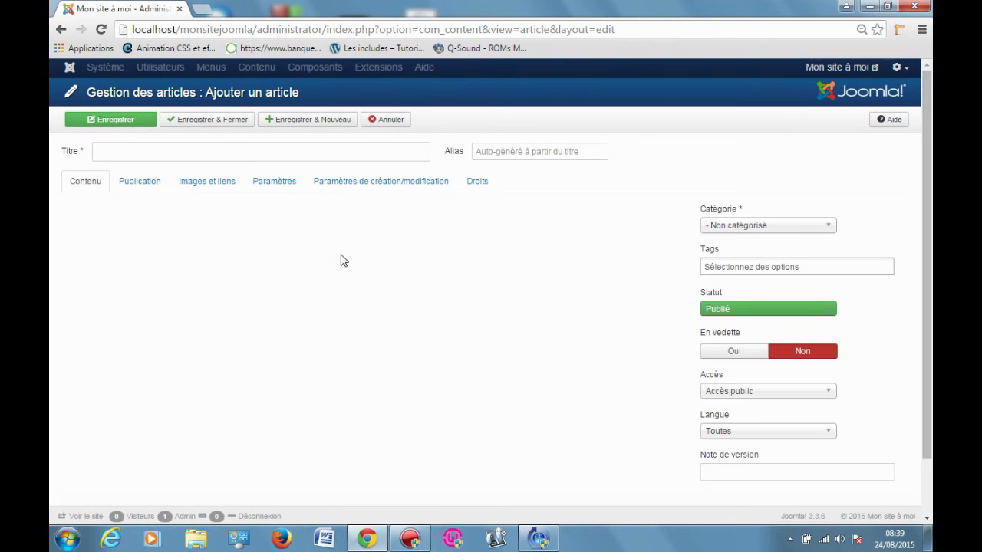
- Title the new article "Grand prix de monaco 2015" and assign it to the Sport category
click(132, 151)
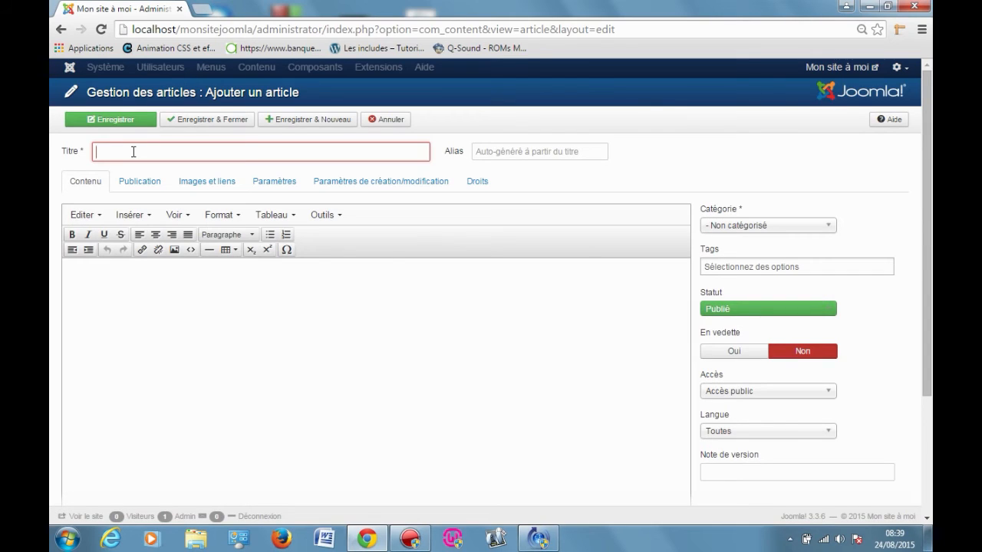
click(133, 152)
text(Grand )
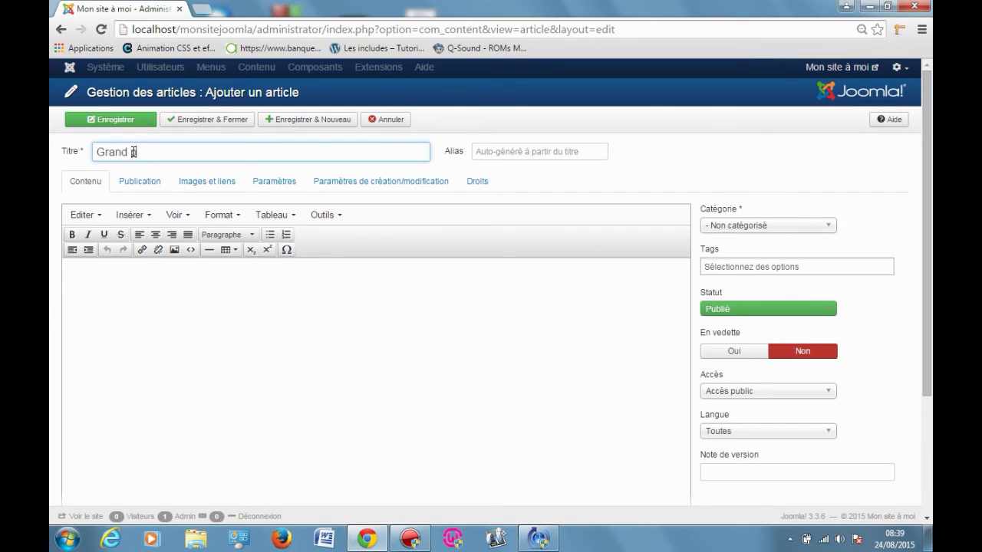
text(prix de monaco 2015)
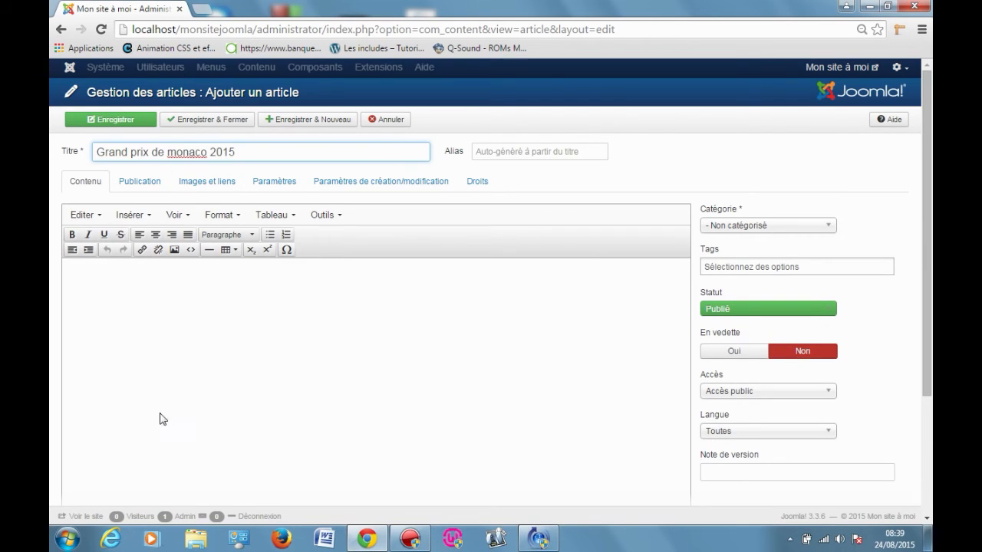
click(156, 314)
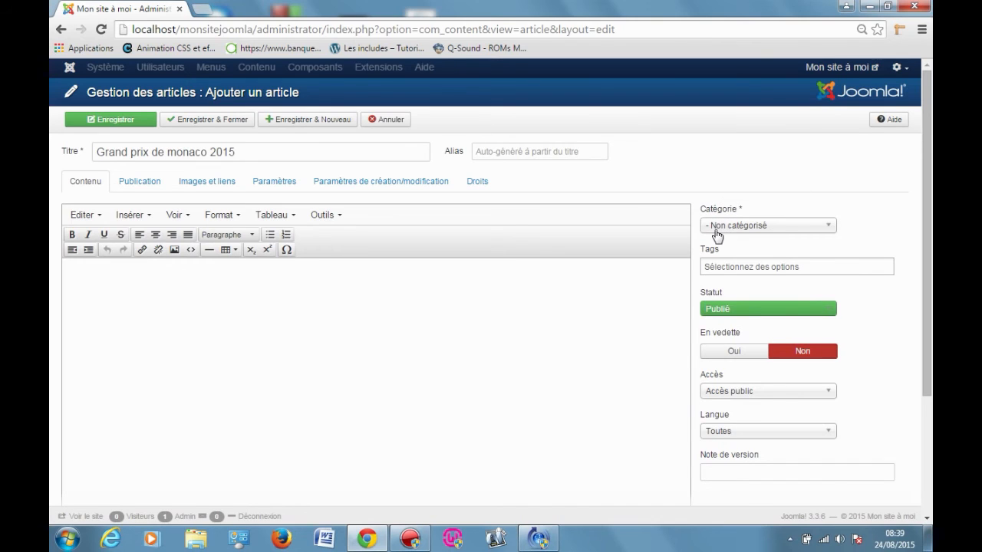
click(755, 226)
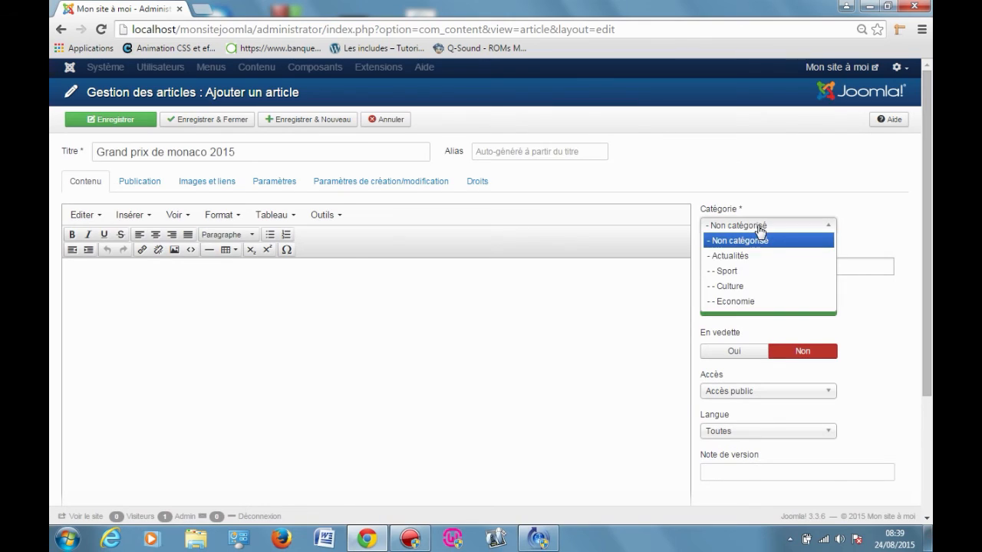
click(752, 271)
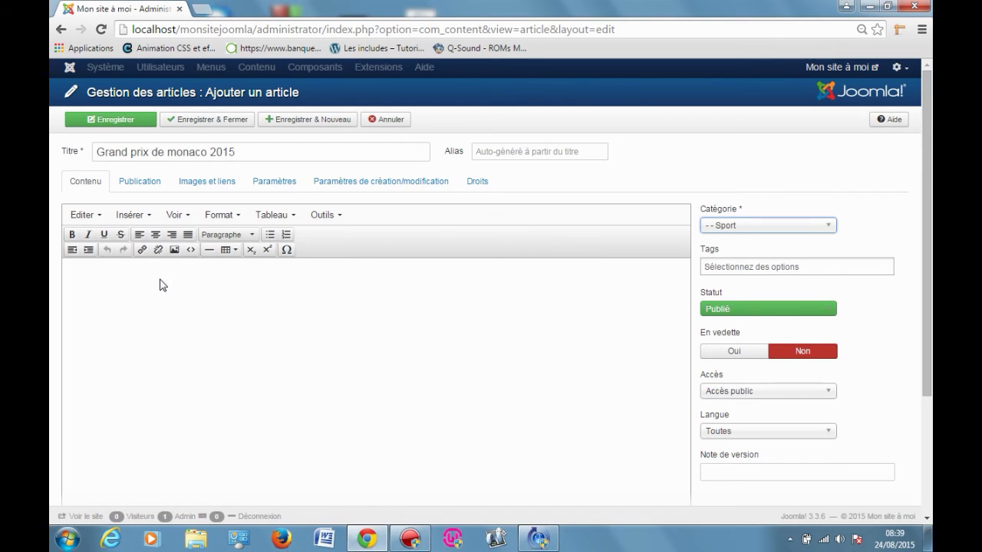
- Write the article body as two paragraphs, "Texte d'intro bla bla" and "texte complet"
click(105, 290)
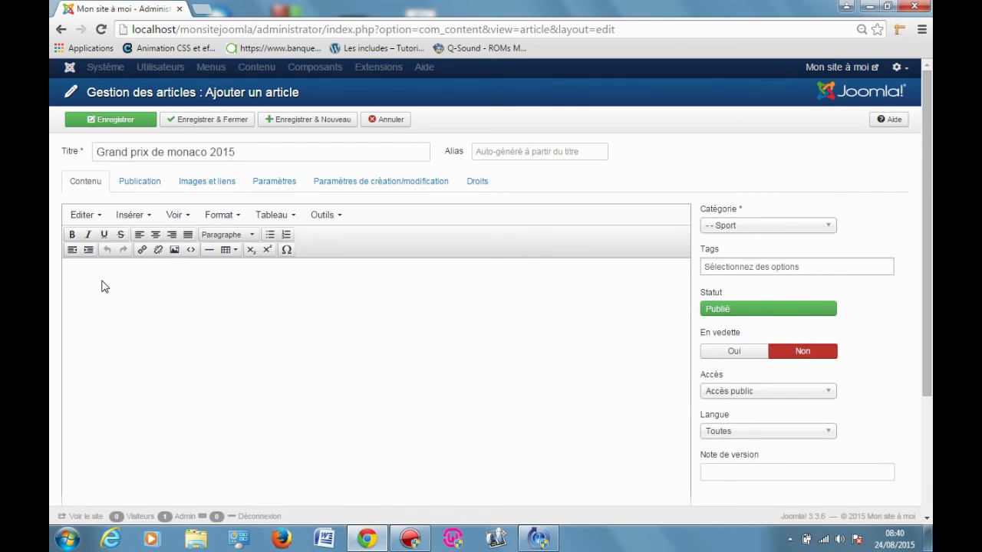
scroll(103, 284, down, 2)
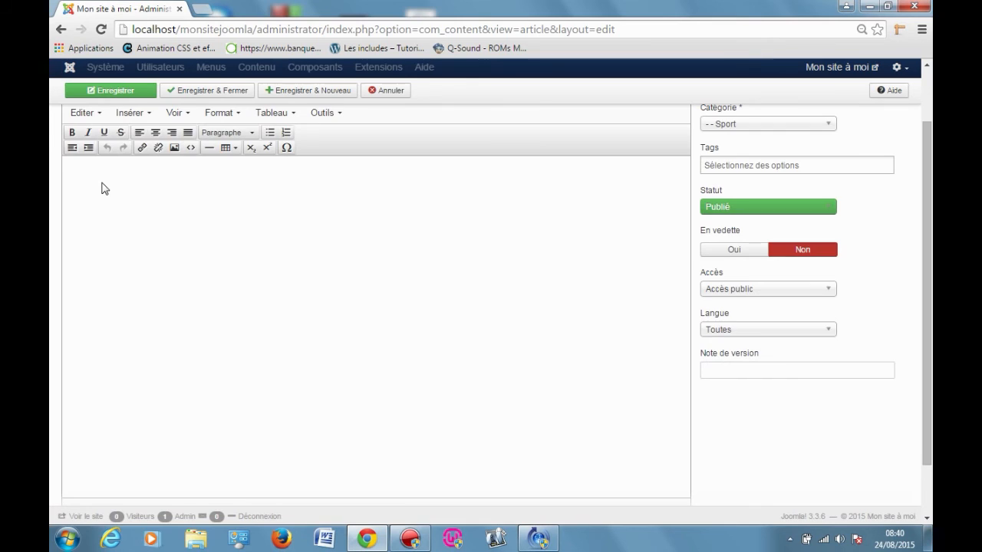
scroll(105, 195, up, 2)
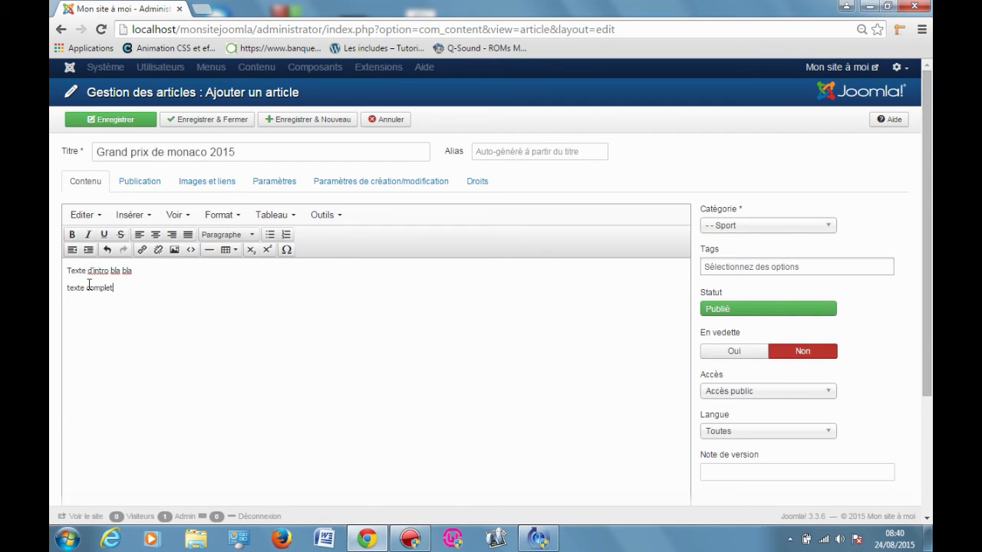
- Insert a "Lire la suite" break between the intro paragraph and the full-text paragraph
scroll(92, 316, down, 1)
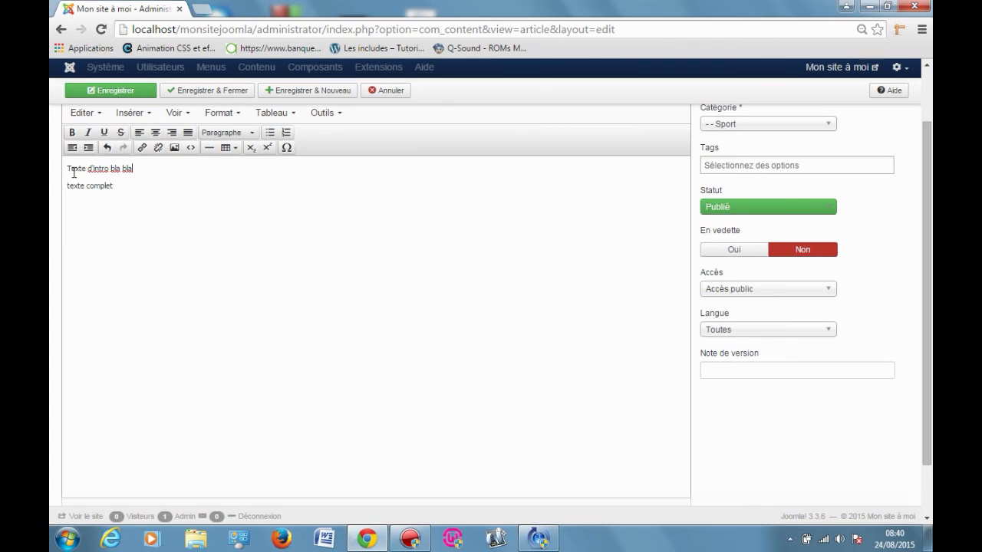
scroll(180, 201, down, 1)
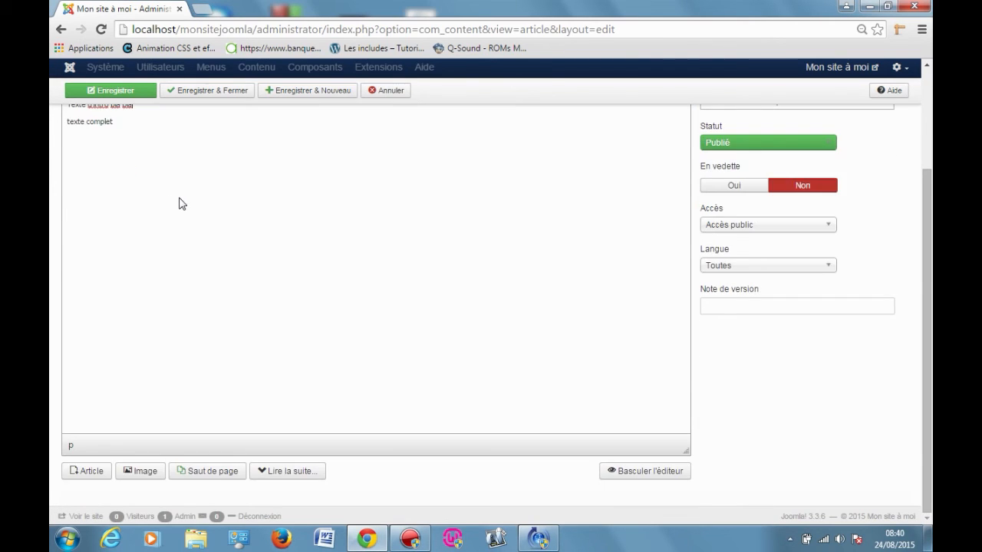
scroll(179, 201, up, 1)
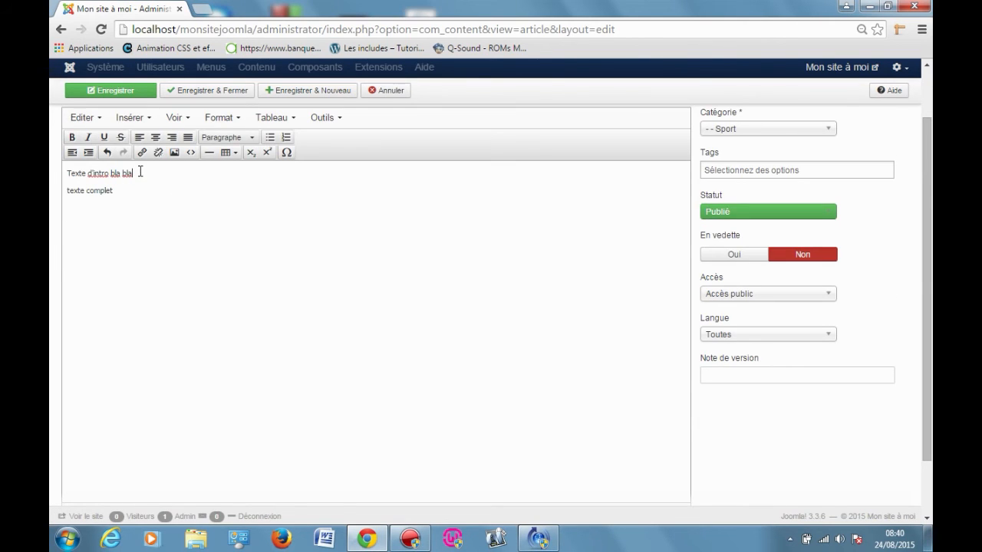
scroll(311, 418, down, 1)
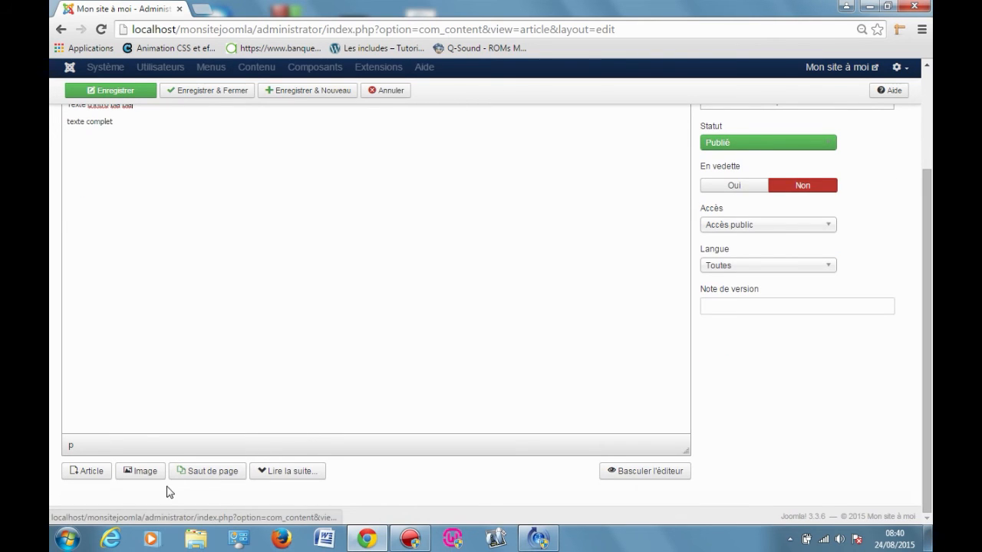
click(292, 476)
scroll(204, 348, up, 3)
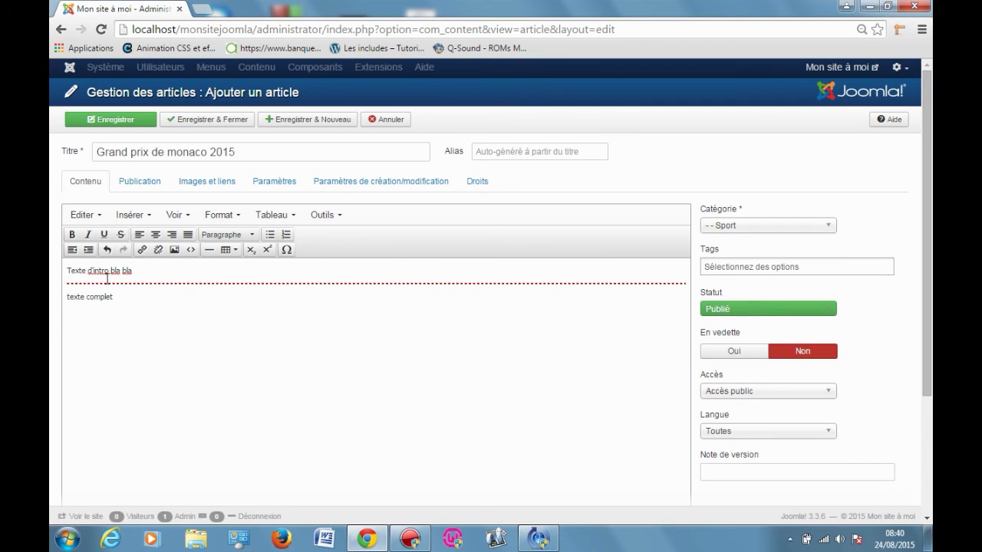
- Review the intro and full text around the break, and save and close the article
drag(68, 270, 132, 271)
click(293, 319)
scroll(303, 322, down, 3)
scroll(303, 322, up, 3)
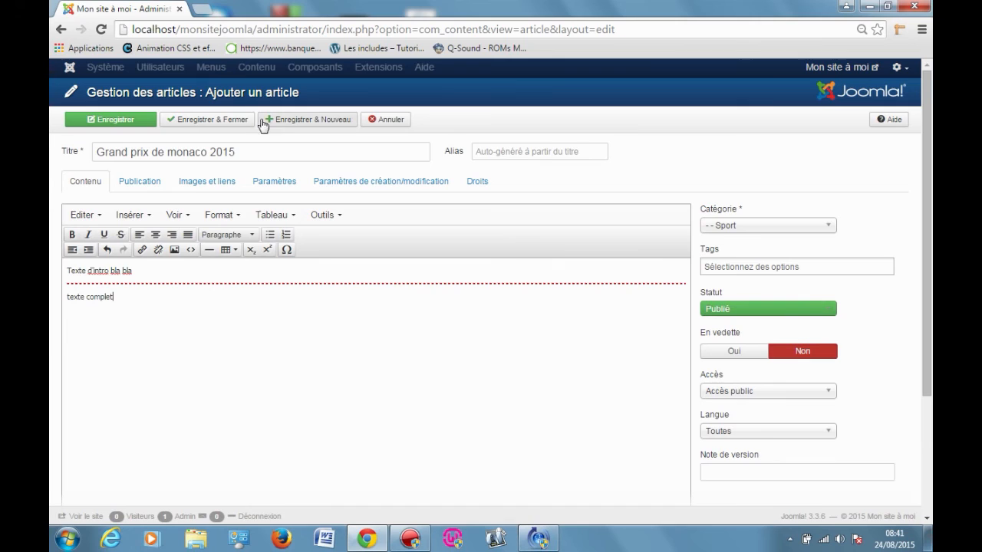
click(237, 121)
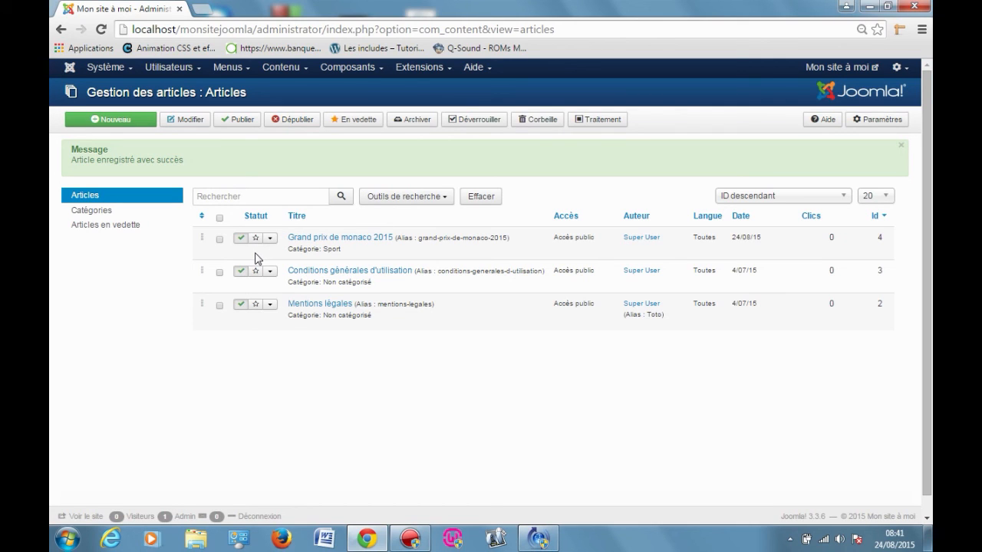
- Show the search tools and filter the article list by the Sport category
click(443, 198)
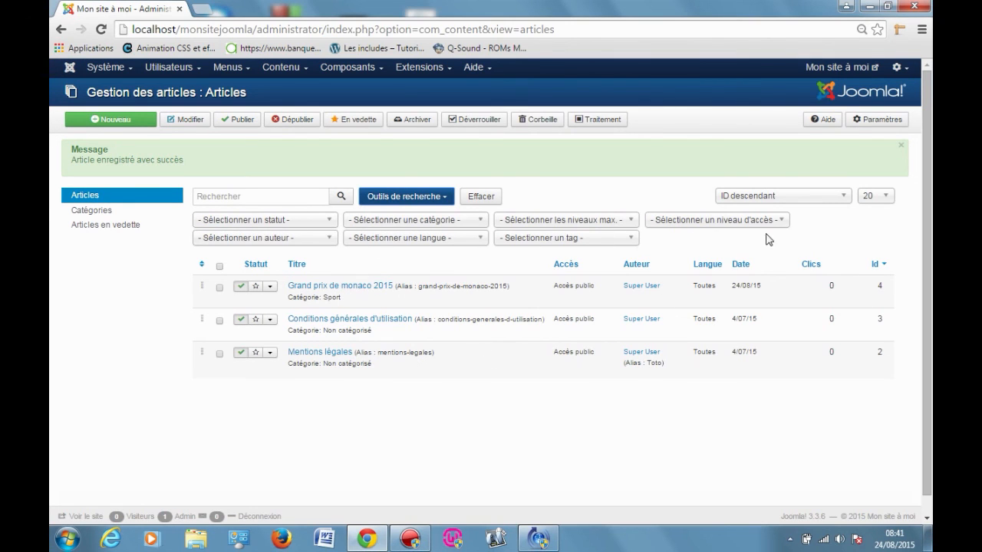
click(391, 225)
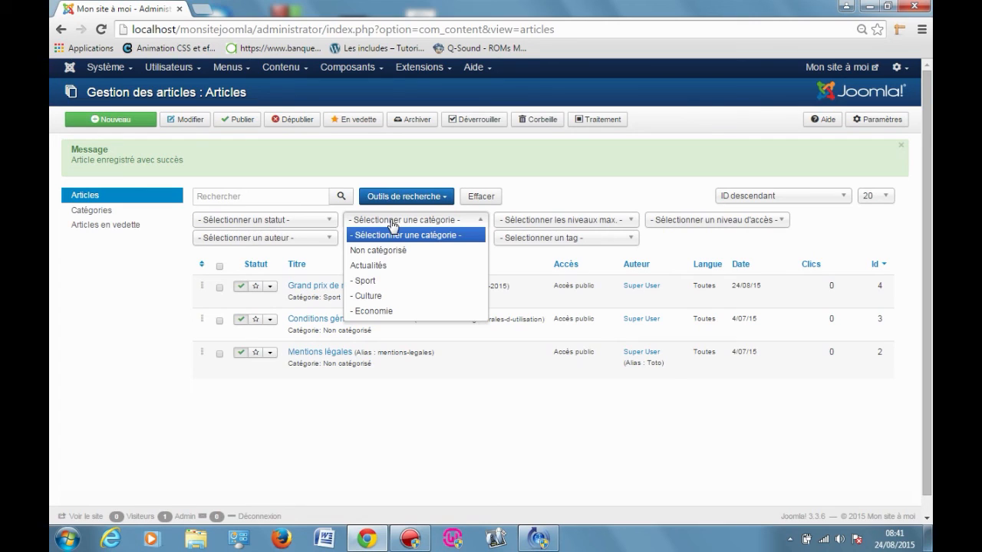
click(372, 281)
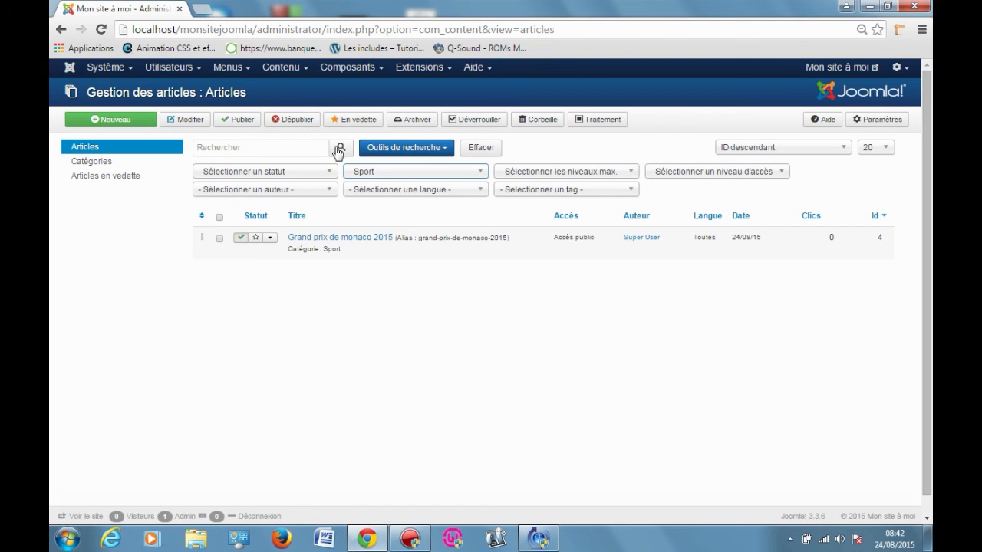
- Open the contact management page of the Fiches de contact component
click(348, 69)
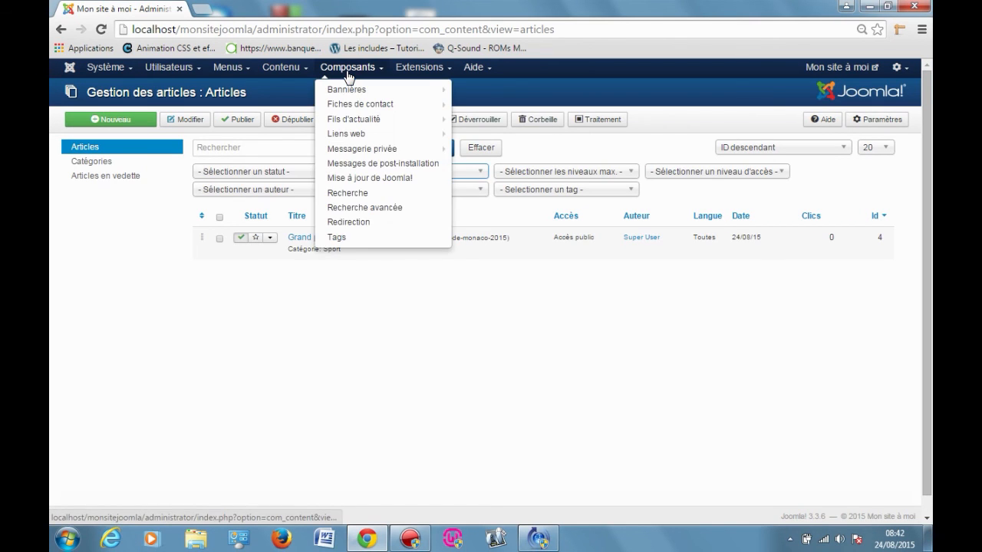
mouse_move(364, 110)
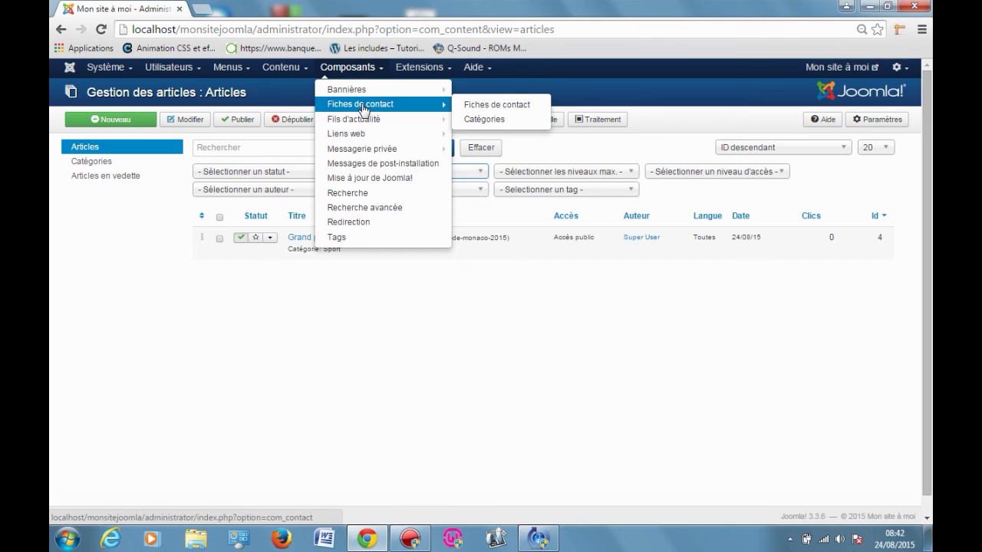
click(488, 109)
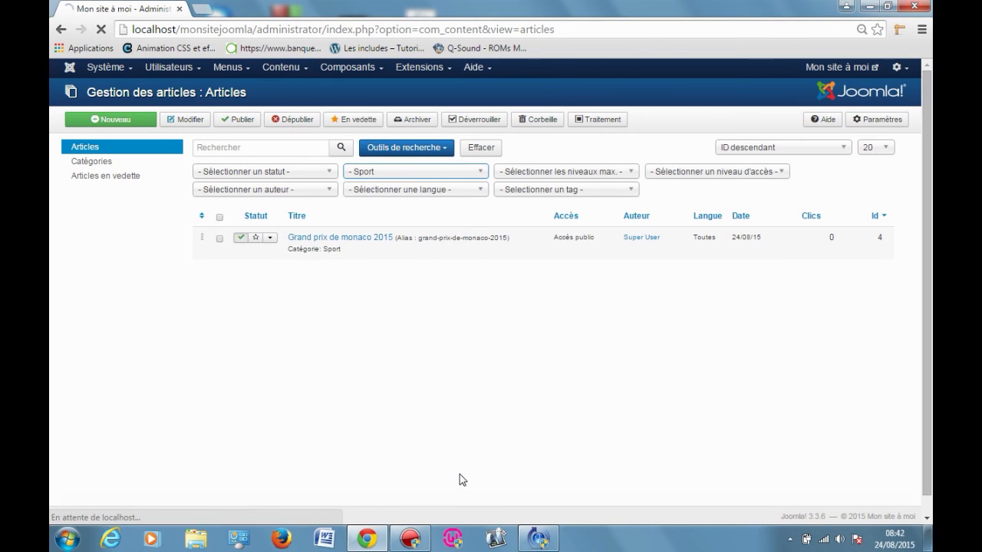